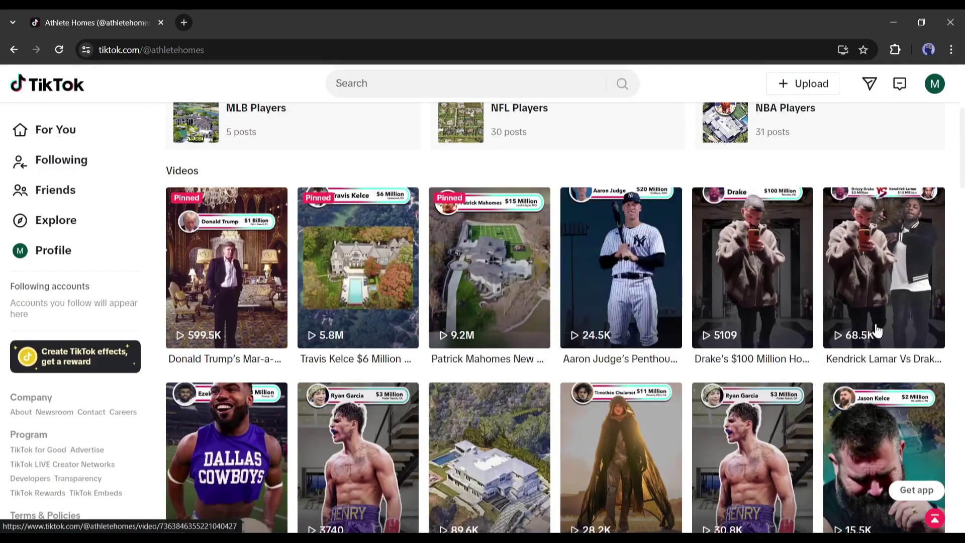
# Step: Preview an example flyover video, then paste the 50-location prompt into a fresh ChatGPT chat
pyautogui.click(503, 273)
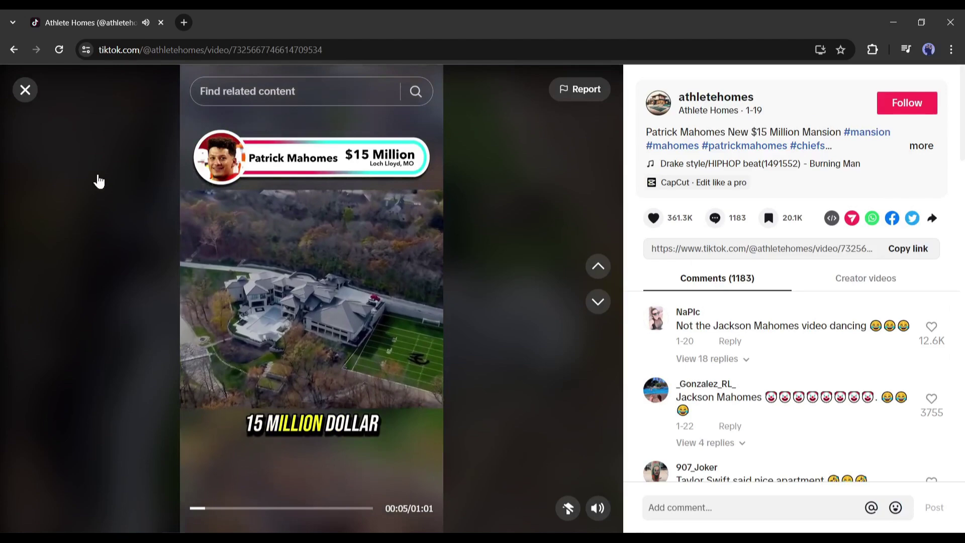
pyautogui.click(35, 95)
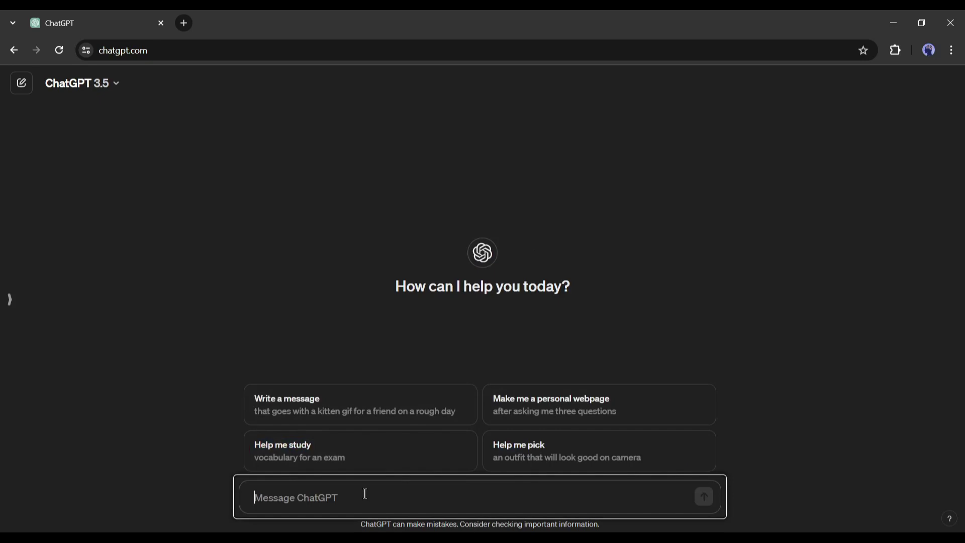
pyautogui.write('I run a faceless TikTok account where each video is a Google Earth flyover of an individual location with an AI generated script/voiceover talking about that location. I need 50 visually appealing location ideas that are likely to go viral. On top of being visually appealing, the locations need to have an interesting story to them to make the video interesting. The locations also need to be able to be seen on the 3D view on Google Earth. Make the theme')
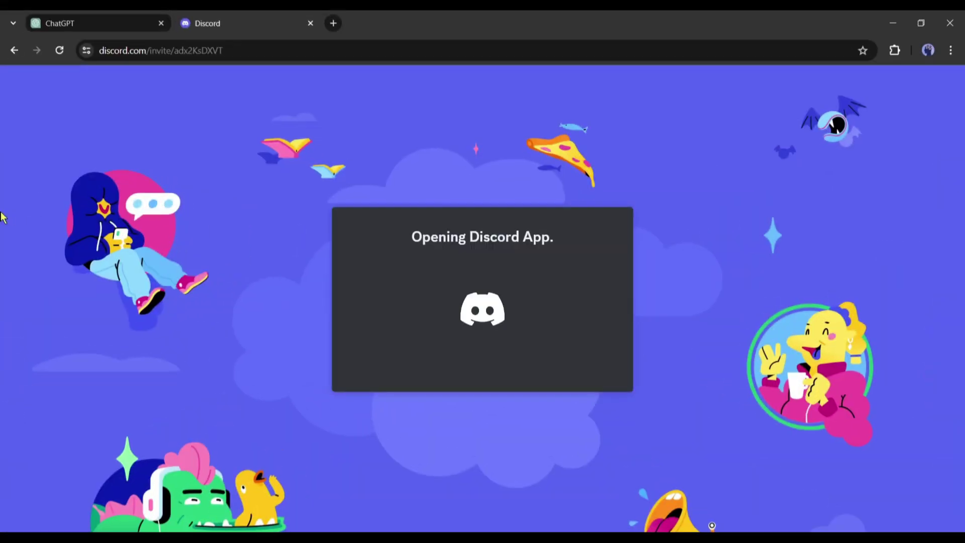
# Step: Join the AILockup server and select the Idea Prompt in the 'Video Creation With Google Studio' post
pyautogui.click(533, 365)
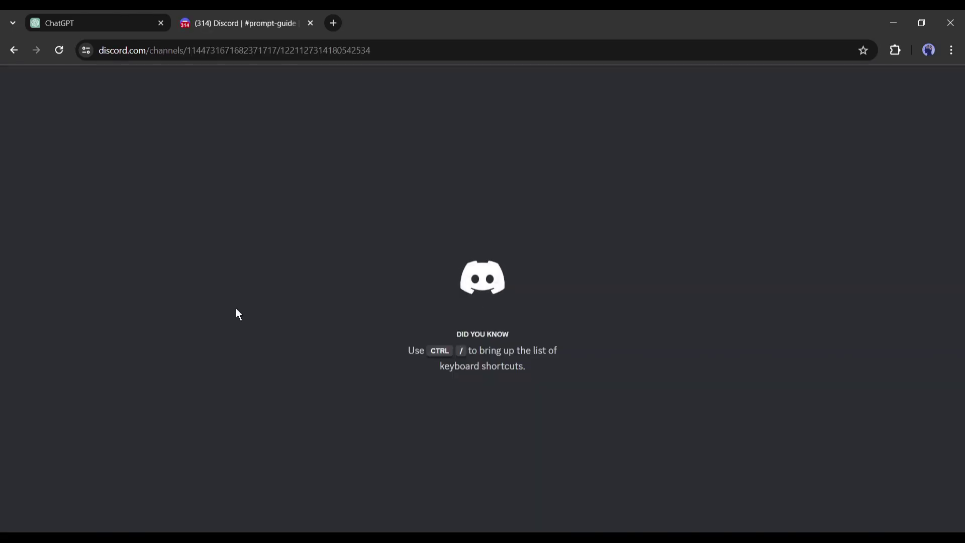
pyautogui.click(120, 396)
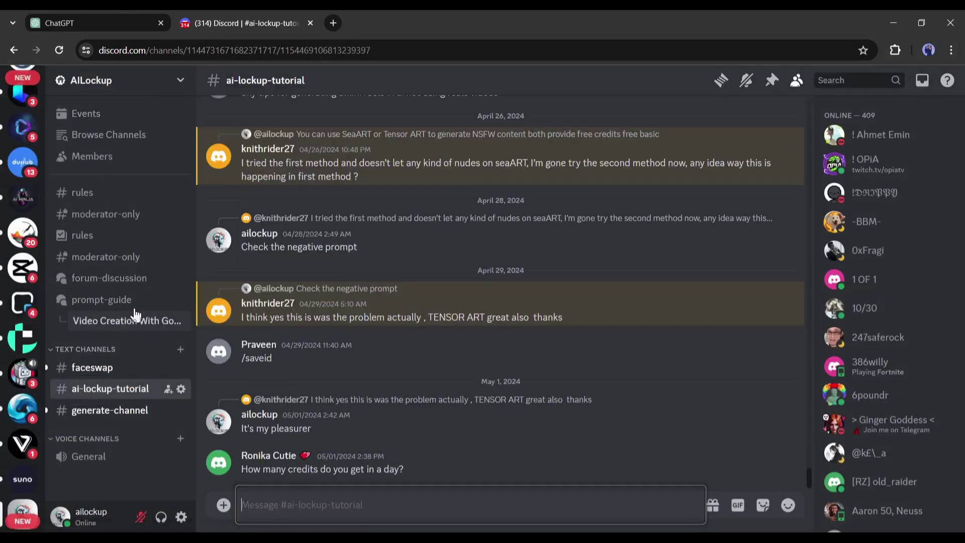
pyautogui.click(120, 311)
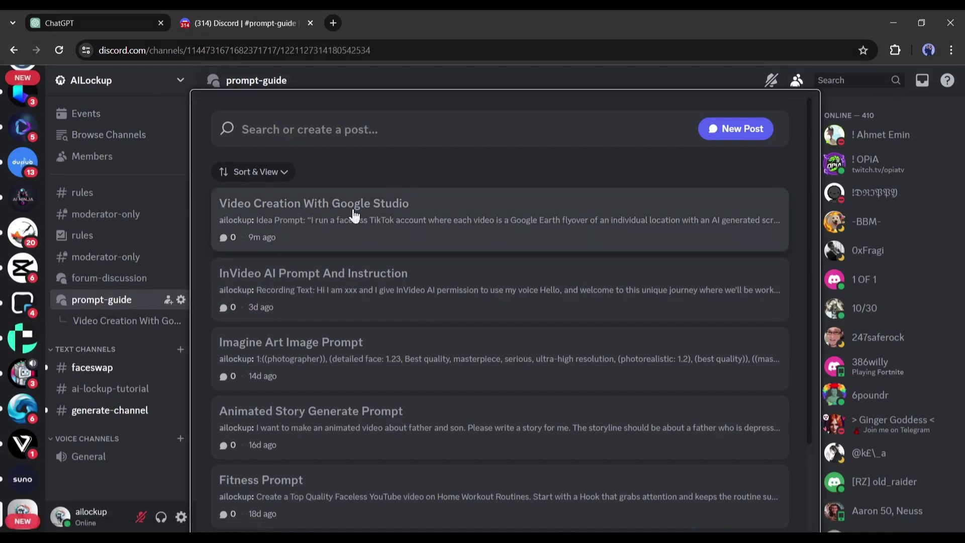
pyautogui.click(476, 215)
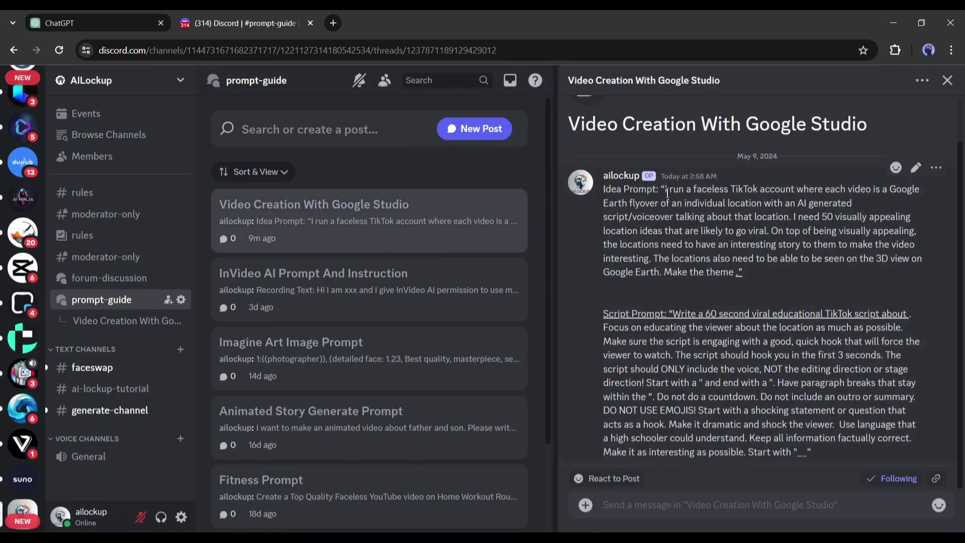
pyautogui.moveTo(667, 192); pyautogui.dragTo(723, 272)
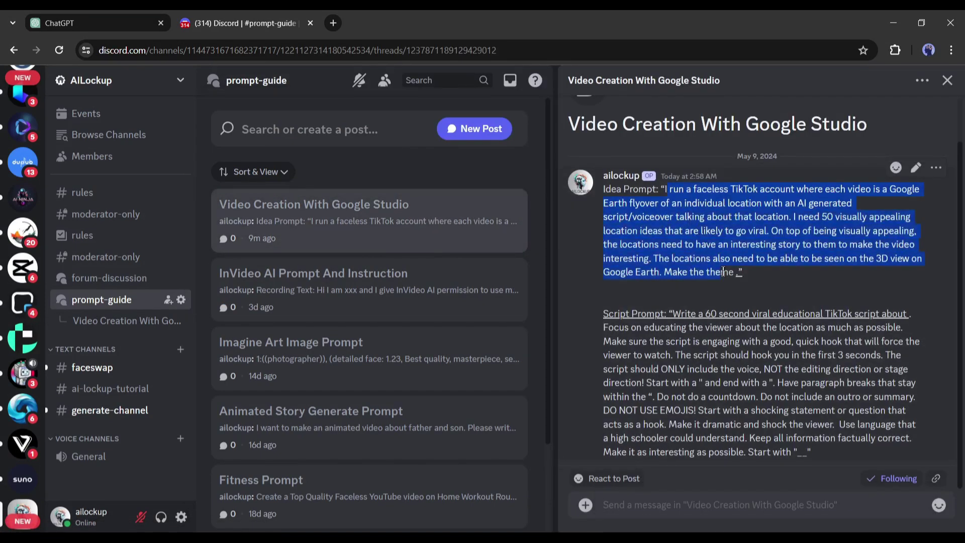
# Step: Send the Idea Prompt to ChatGPT and select 'Golden Gate Bridge, USA' from the 50 locations
pyautogui.click(107, 16)
pyautogui.write('run a faceless TikTok account where each video is a Google Earth flyover of an individual location with an AI generated script/voiceover talking about that location. I need 50 visually appealing location ideas that are likely to go viral. On top of being visually appealing, the locations need to have an interesting story to them to make the video interesting. The locations also need to be able to be seen on the 3D view on Google Earth. Make the theme')
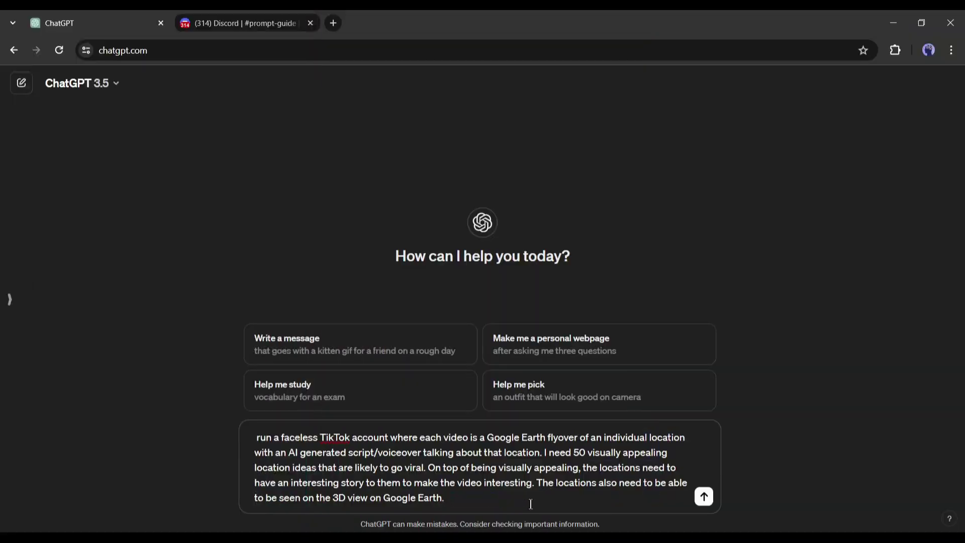
pyautogui.press('Return')
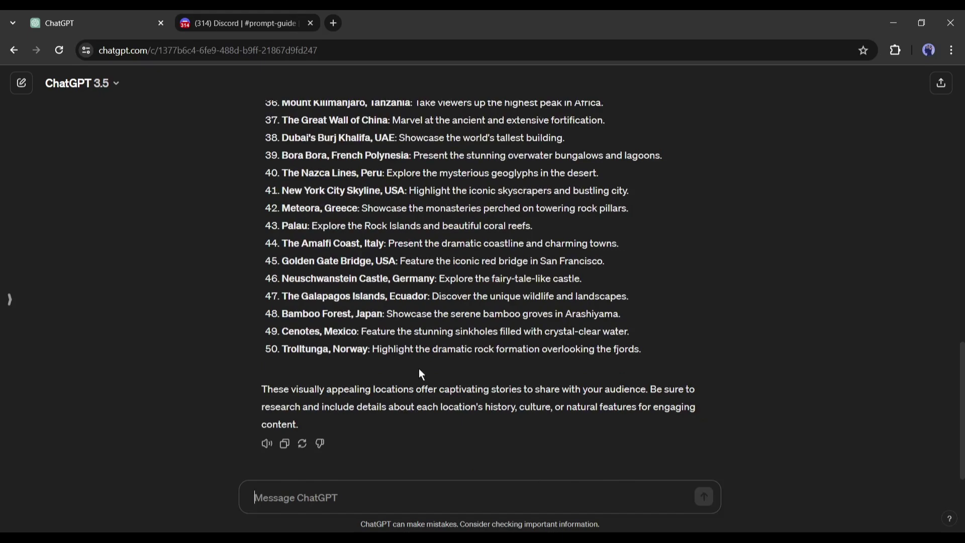
pyautogui.scroll(2, 397, 313)
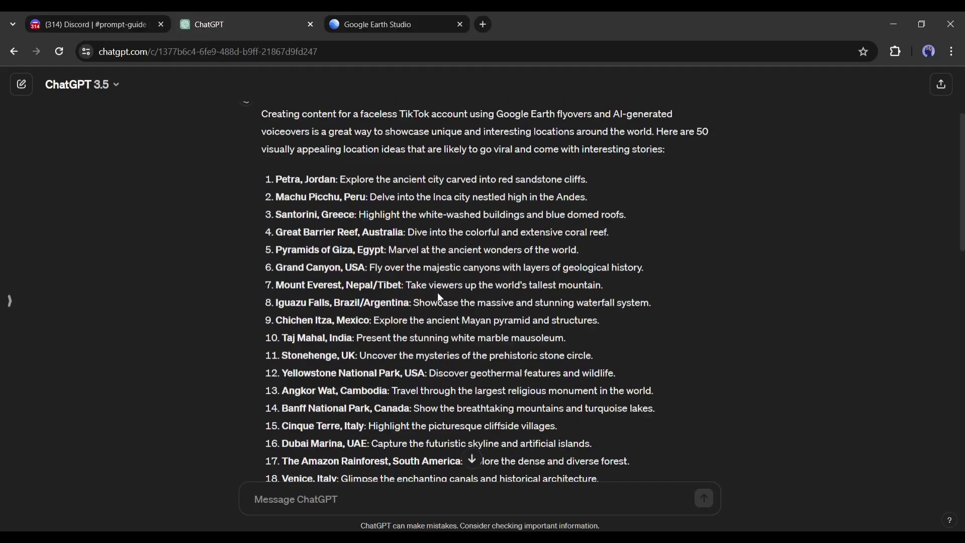
pyautogui.scroll(-10, 437, 291)
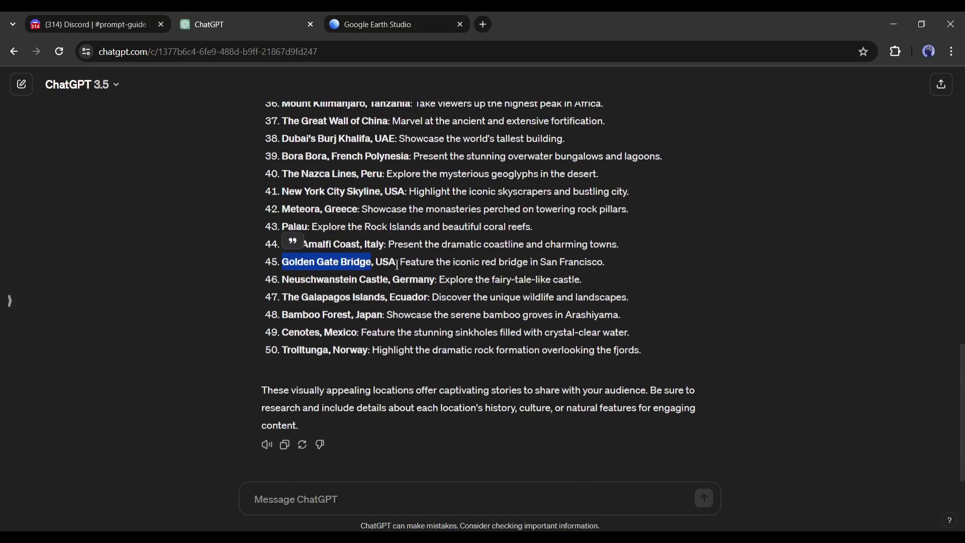
pyautogui.moveTo(309, 261); pyautogui.dragTo(282, 261)
pyautogui.hotkey('ctrl', 'c')
pyautogui.scroll(1, 420, 314)
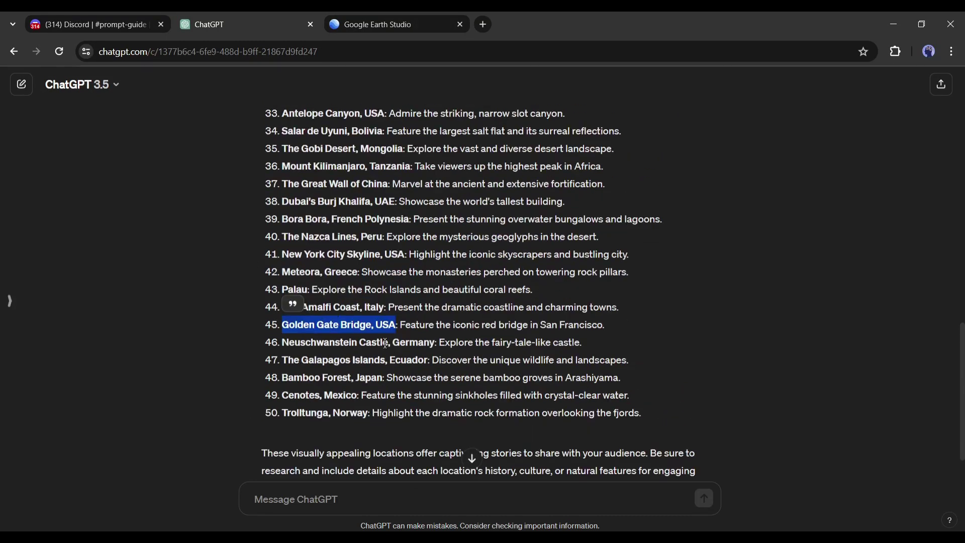
# Step: Copy the Script Prompt from the Discord post and paste it into ChatGPT
pyautogui.click(68, 19)
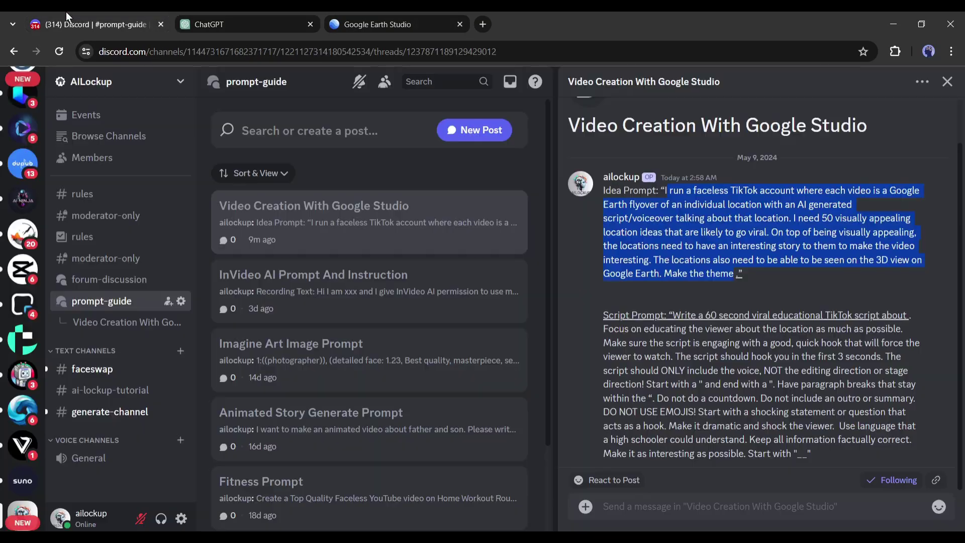
pyautogui.click(684, 332)
pyautogui.moveTo(675, 313); pyautogui.dragTo(710, 381)
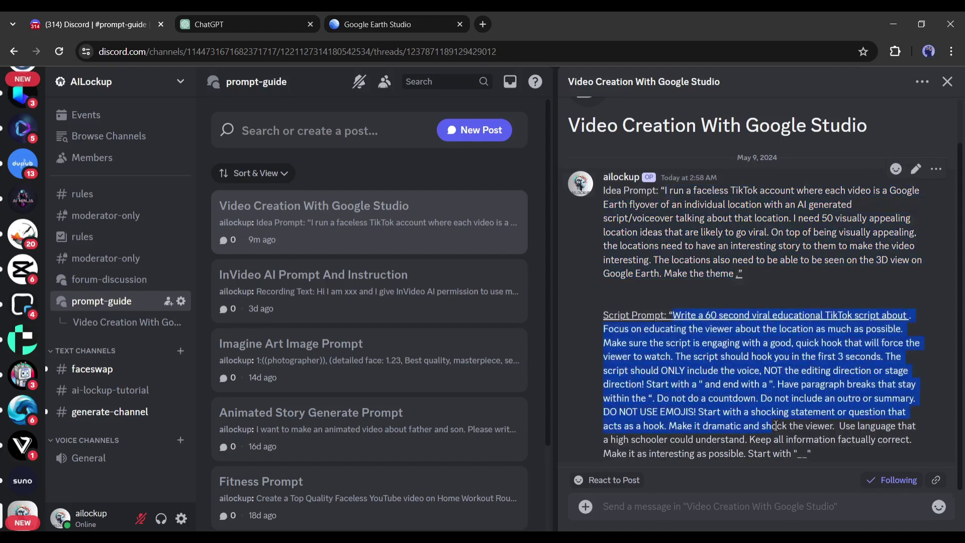
pyautogui.click(247, 24)
pyautogui.click(311, 500)
pyautogui.write('Write a 60 second viral educational TikTok script about . Focus on educating the viewer about the location as much as possible. Make sure the script is engaging with a good, quick hook that will force the viewer to watch. The script should hook you in the first 3 seconds. The script should ONLY include the voice, NOT the editing direction or stage direction! Start with a " and end with a ". Have paragraph breaks that stay within the ". Do not do a countdown. Do not include an outro or summary. DO NOT USE EMOJIS! Start with a shocking statement or question that acts as a hook. Make it dramatic and shock the viewer.  Use language that a high schooler could understand. Keep all information factually correct. Make it as interesting as possible. Start with "__"')
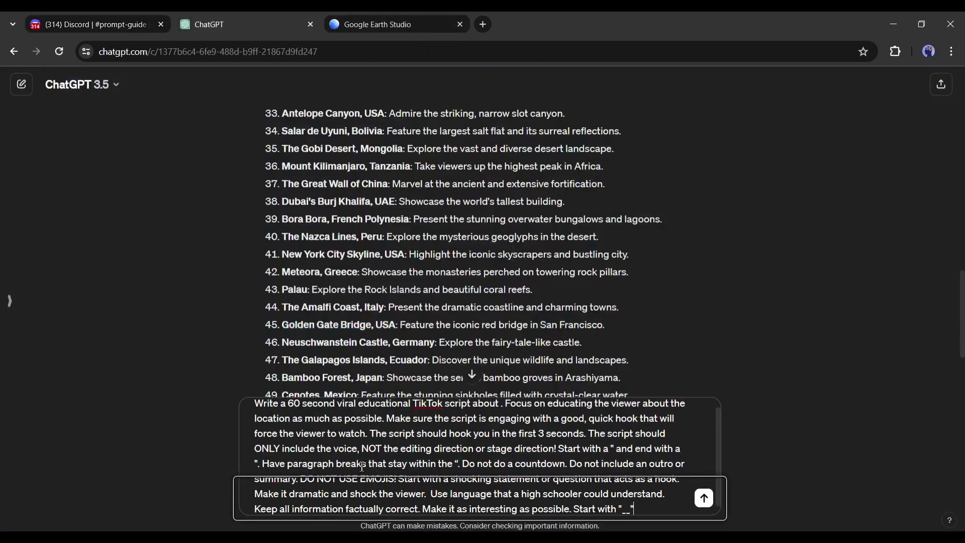
# Step: Fill the prompt's blank with 'Golden Gate Bridge, USA' and send it for a 60-second script
pyautogui.scroll(1, 622, 486)
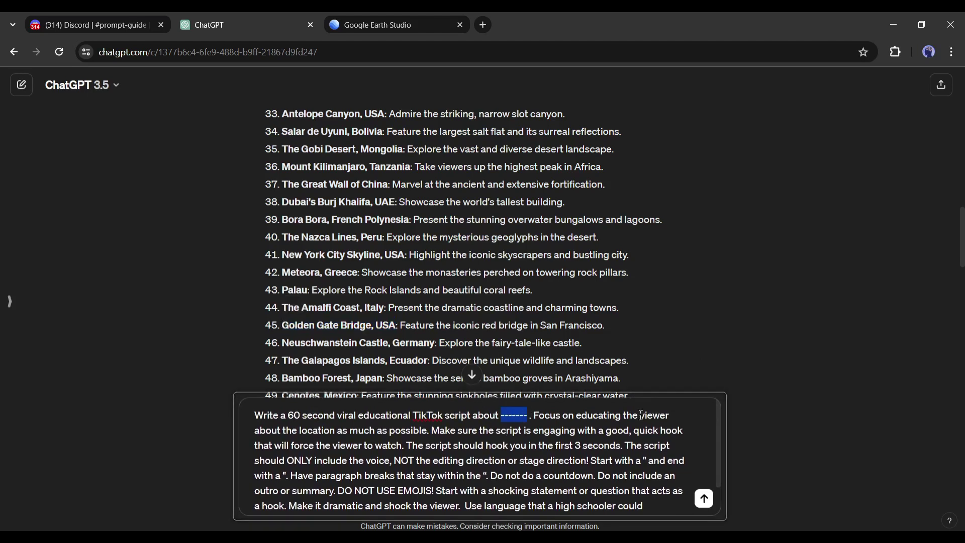
pyautogui.hotkey('ctrl', 'v')
pyautogui.scroll(-1, 412, 497)
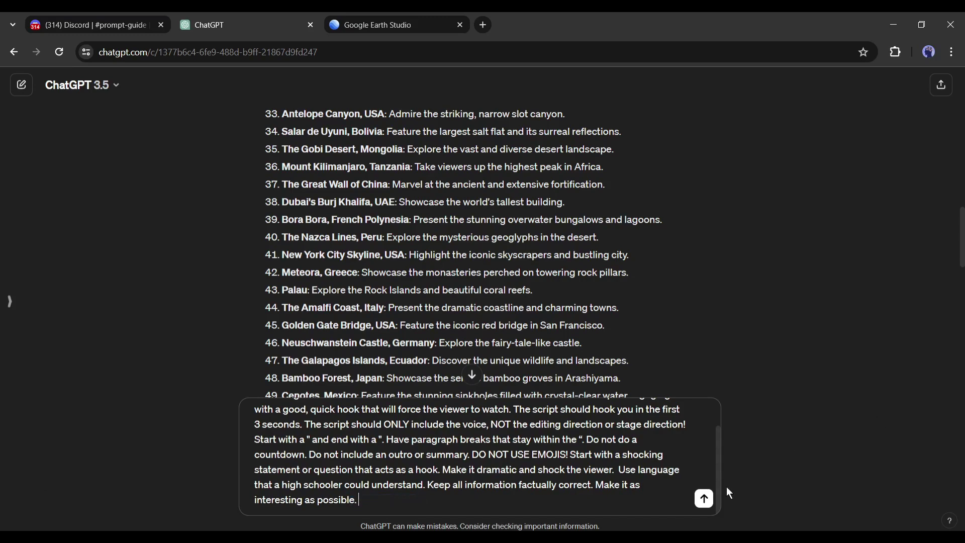
pyautogui.click(703, 498)
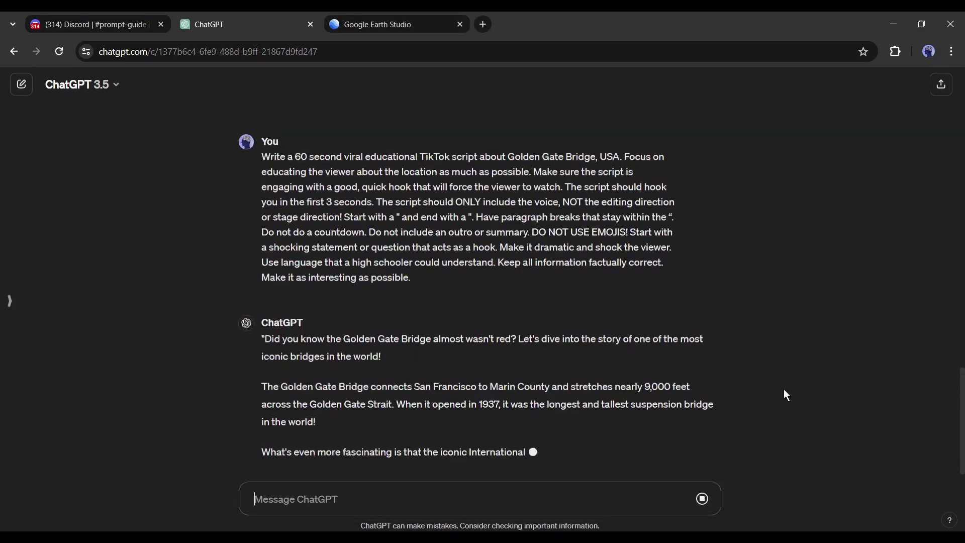
pyautogui.scroll(-1, 786, 395)
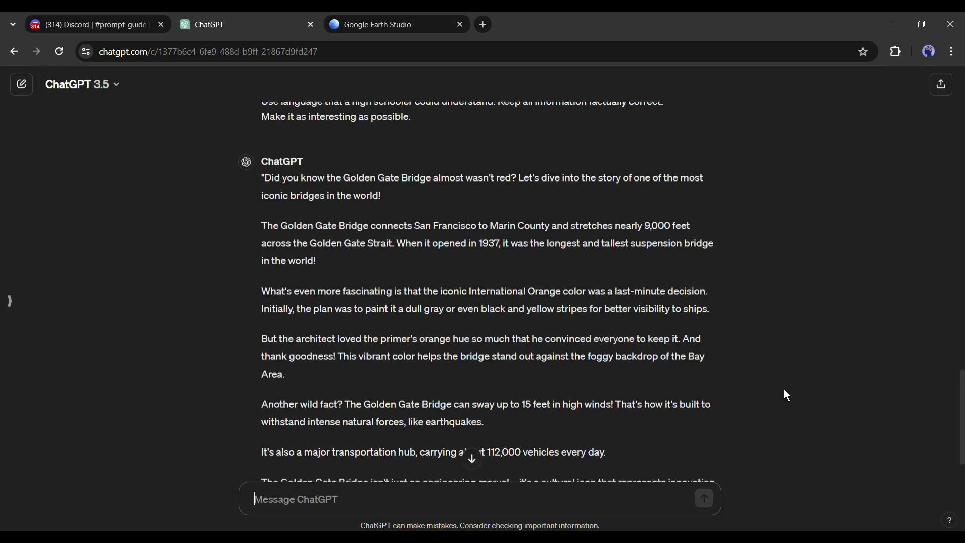
pyautogui.scroll(2, 388, 345)
pyautogui.scroll(-1, 388, 345)
pyautogui.scroll(-2, 388, 345)
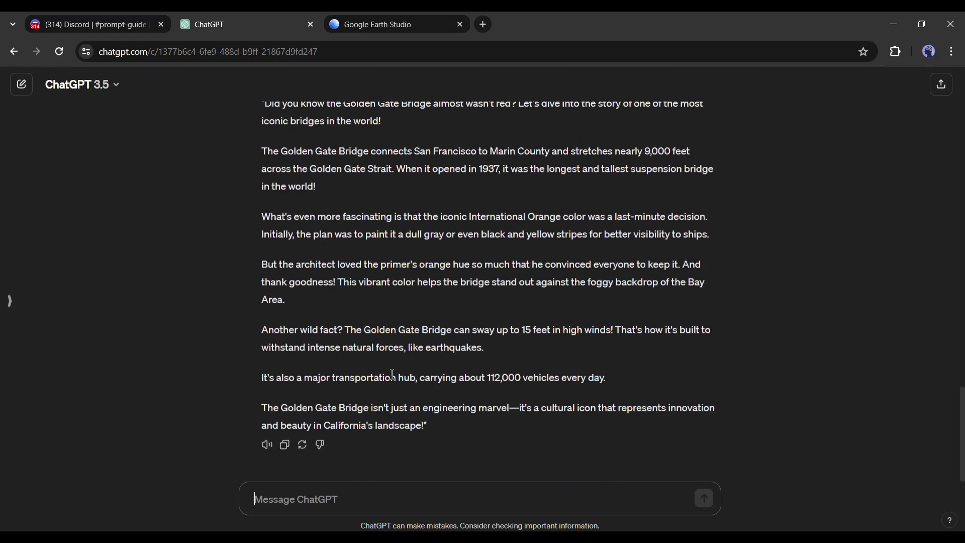
pyautogui.scroll(1, 390, 372)
pyautogui.scroll(-1, 382, 387)
pyautogui.click(358, 24)
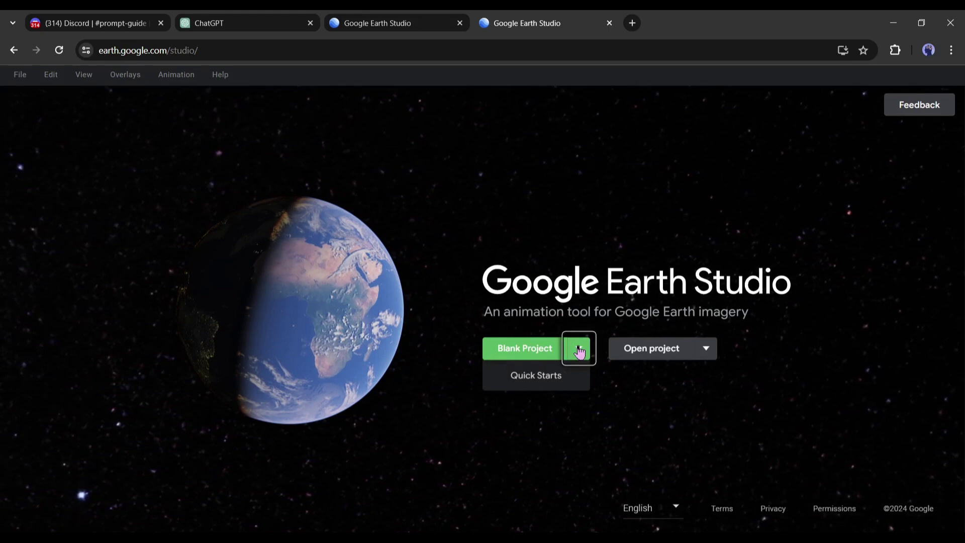
# Step: Choose the Fly-To and Orbit quick start template and start the project
pyautogui.click(526, 387)
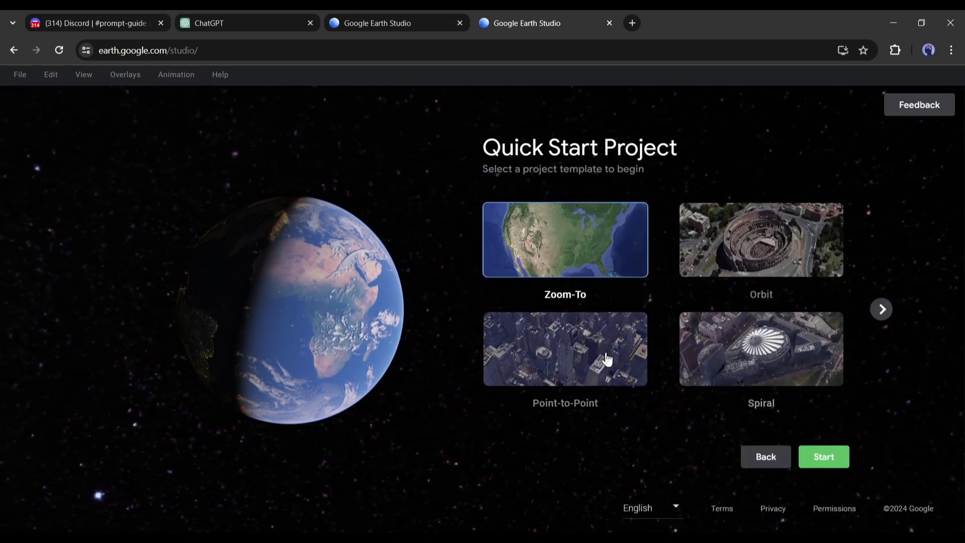
pyautogui.click(881, 309)
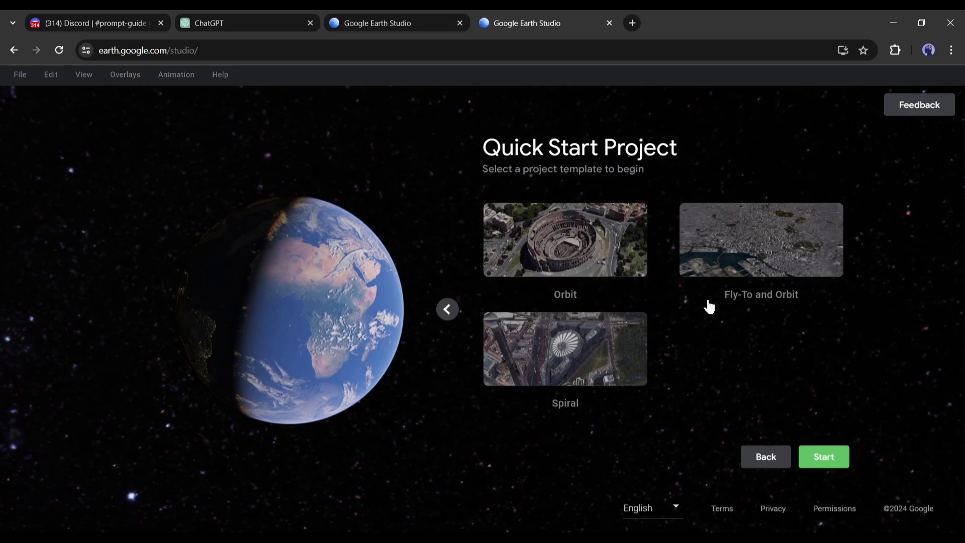
pyautogui.click(790, 236)
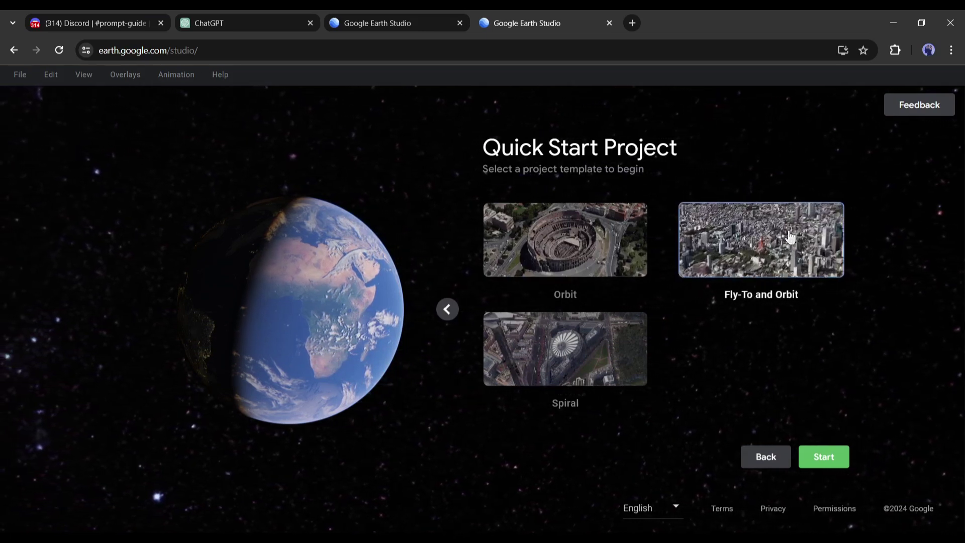
pyautogui.click(834, 459)
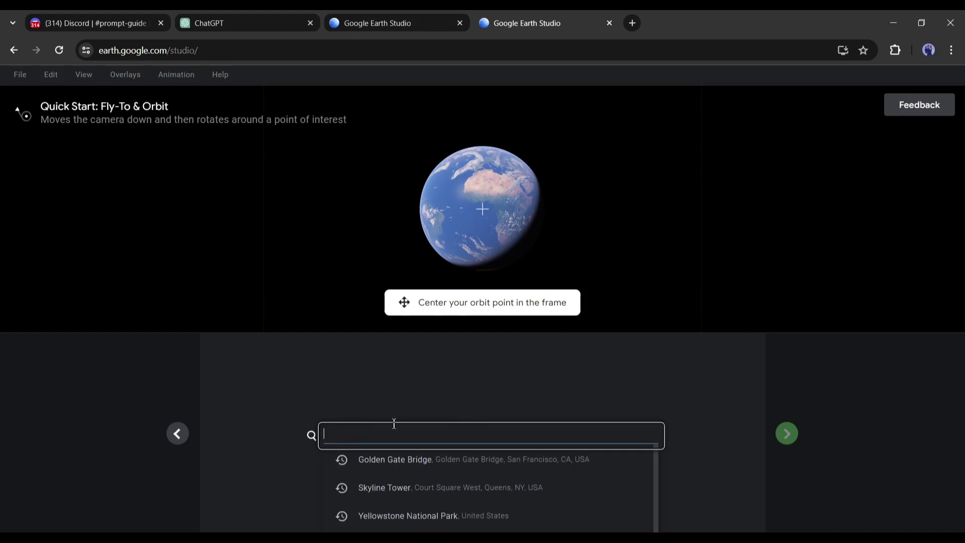
# Step: Orbit the Golden Gate Bridge with 270 m end altitude, 75 m target altitude and 1046 m radius
pyautogui.click(450, 459)
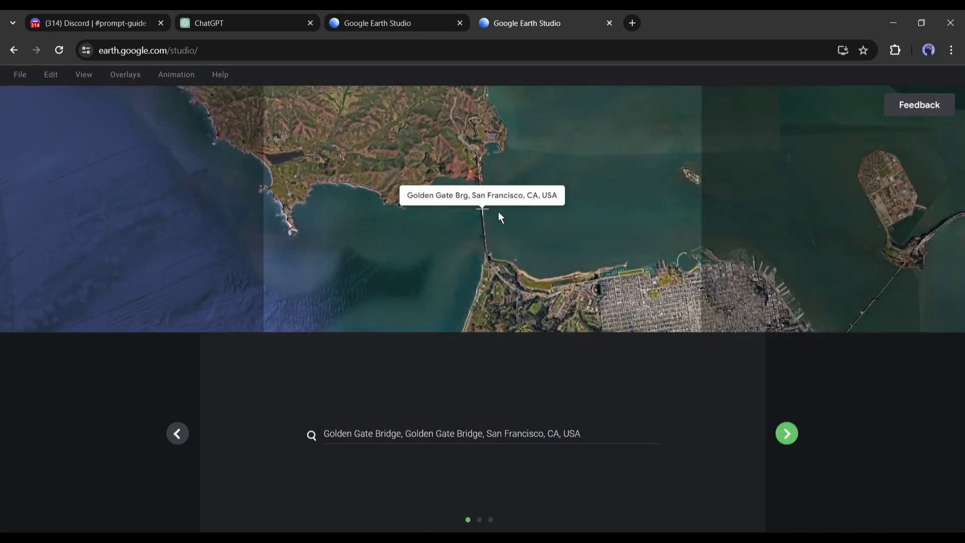
pyautogui.click(786, 435)
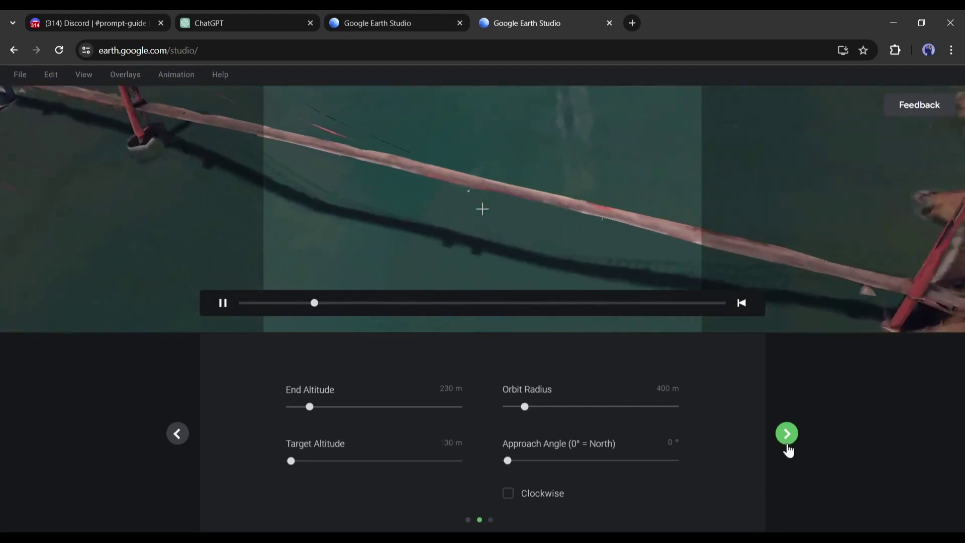
pyautogui.moveTo(310, 406)
pyautogui.mouseDown()
pyautogui.moveTo(301, 407)
pyautogui.moveTo(313, 405)
pyautogui.mouseUp()
pyautogui.moveTo(292, 461); pyautogui.dragTo(295, 460)
pyautogui.click(534, 406)
pyautogui.moveTo(534, 407); pyautogui.dragTo(561, 407)
# Step: Scrub the preview, then change the clip duration from 25 to 60 seconds
pyautogui.click(272, 303)
pyautogui.moveTo(274, 307); pyautogui.dragTo(539, 314)
pyautogui.click(784, 441)
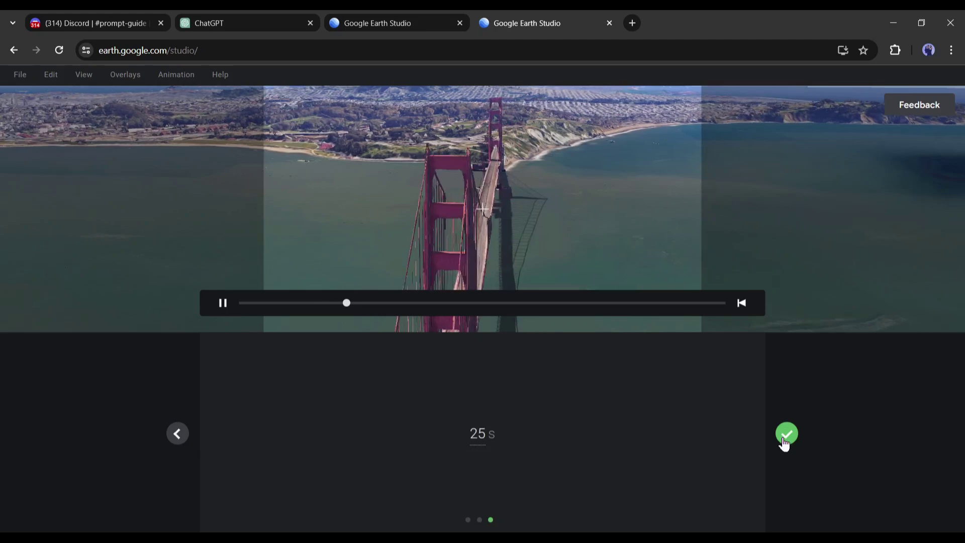
pyautogui.click(471, 435)
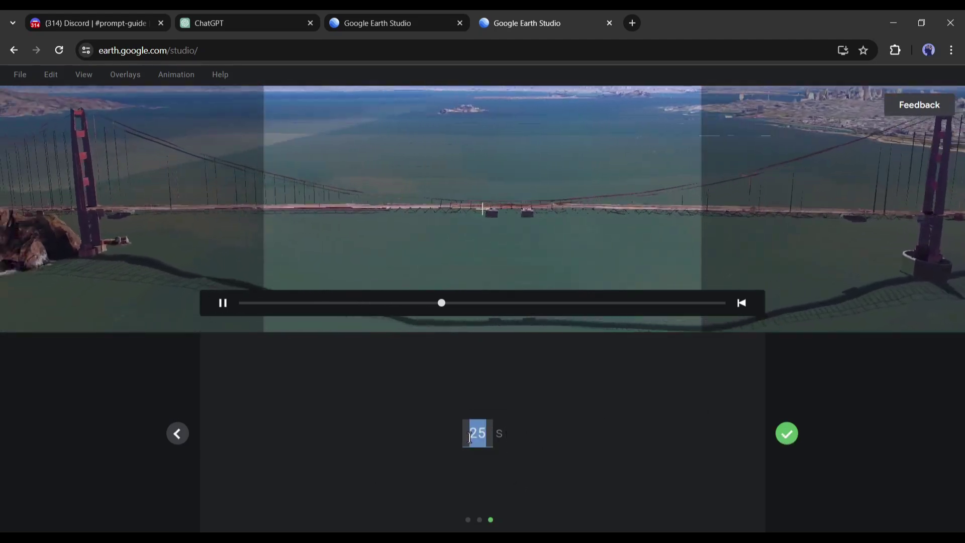
pyautogui.write('60')
pyautogui.press('Return')
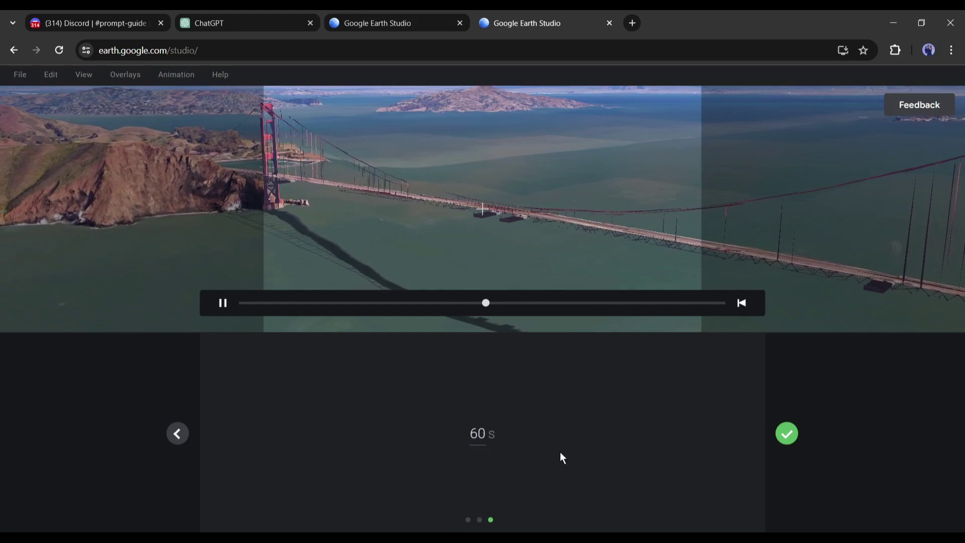
# Step: Open the bridge orbit in the editor and add a Time of Day attribute track
pyautogui.click(787, 435)
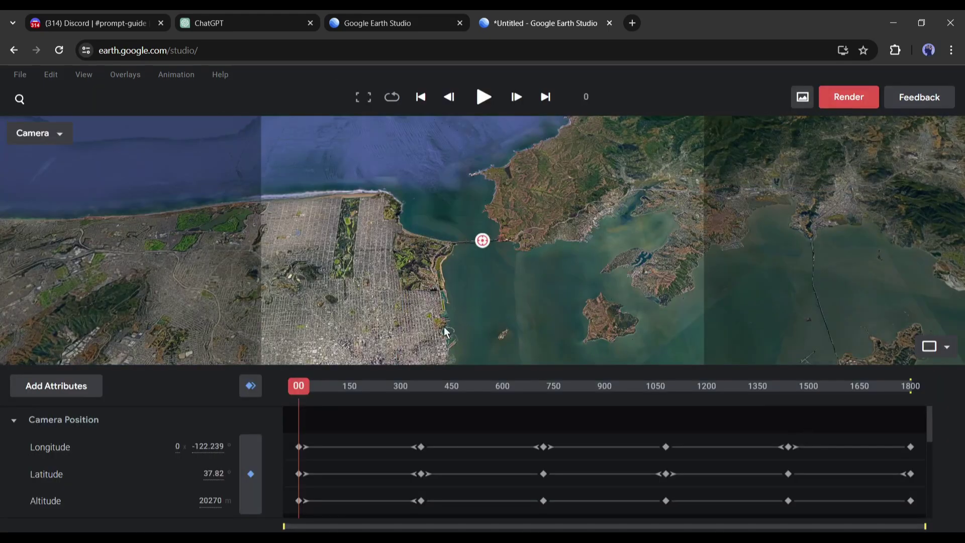
pyautogui.moveTo(490, 241)
pyautogui.mouseDown()
pyautogui.moveTo(524, 242)
pyautogui.moveTo(497, 246)
pyautogui.mouseUp()
pyautogui.click(47, 390)
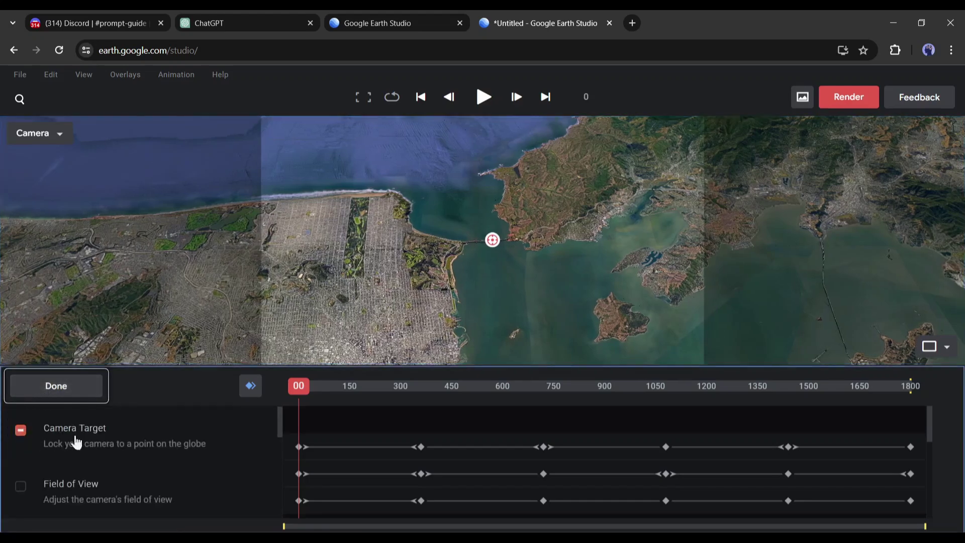
pyautogui.scroll(-5, 65, 467)
pyautogui.scroll(-3, 30, 469)
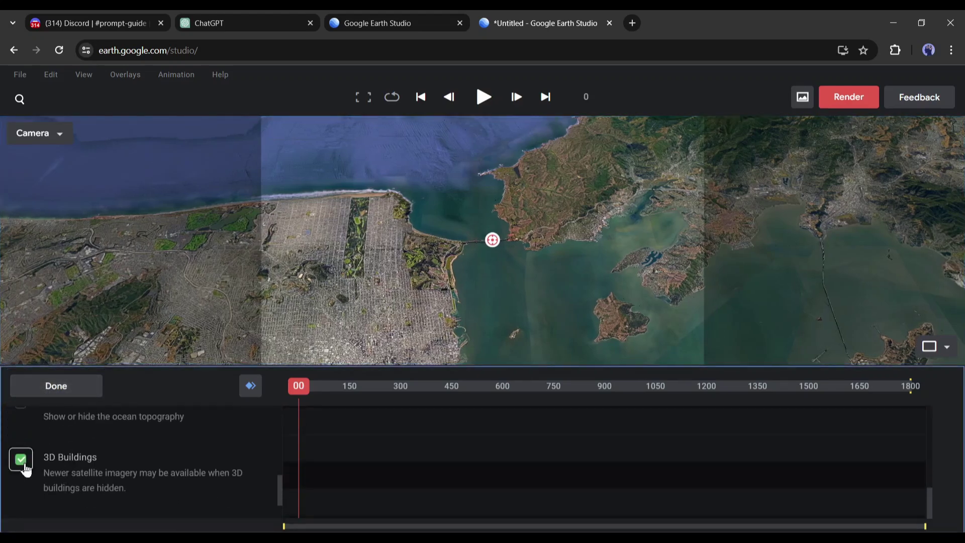
pyautogui.scroll(3, 58, 470)
pyautogui.scroll(1, 25, 472)
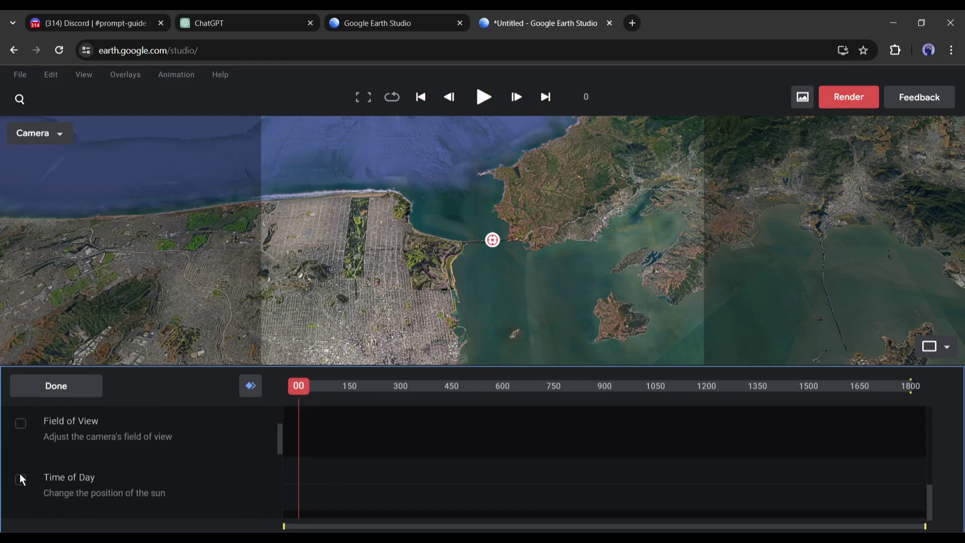
pyautogui.click(20, 476)
pyautogui.scroll(-1, 106, 480)
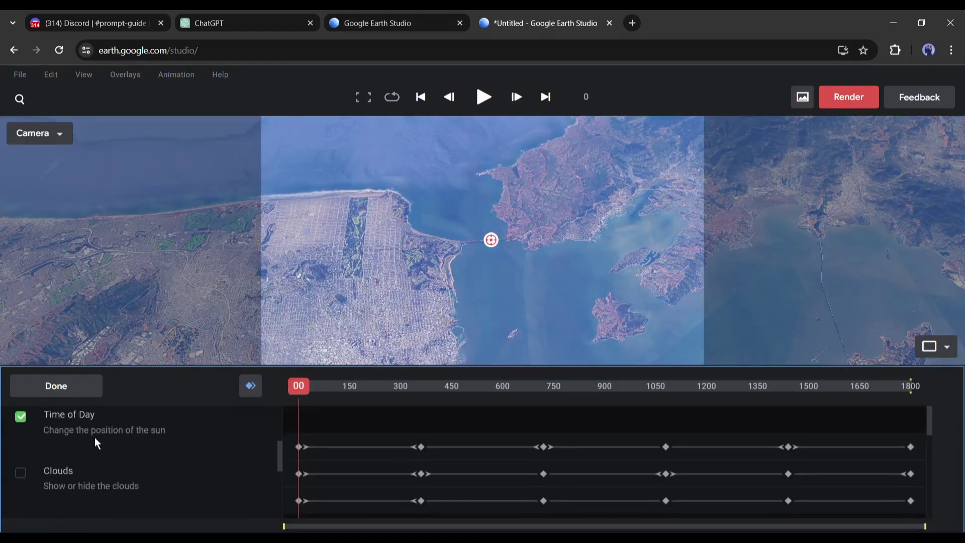
pyautogui.click(94, 437)
pyautogui.click(94, 436)
pyautogui.scroll(1, 116, 452)
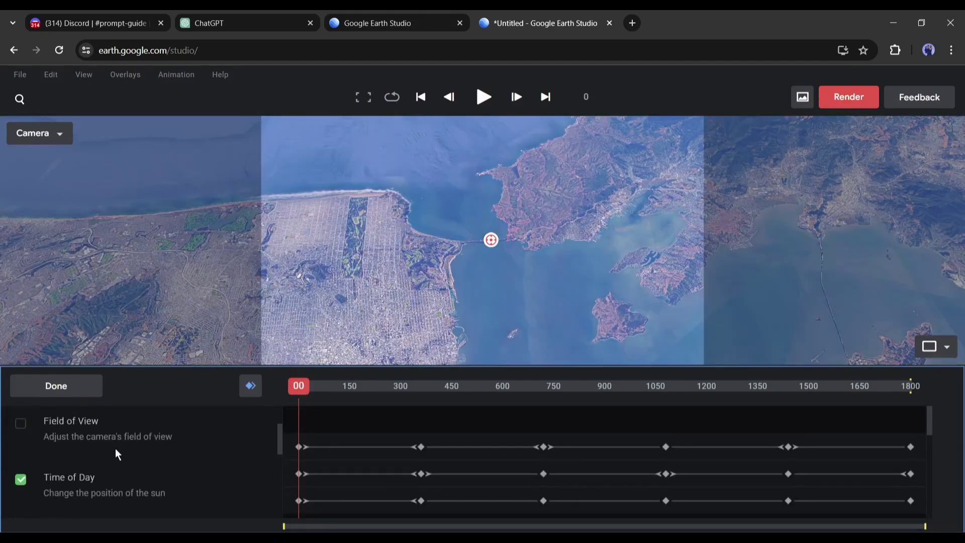
# Step: Orbit the camera so the bridge shifts rightward in the view
pyautogui.click(56, 392)
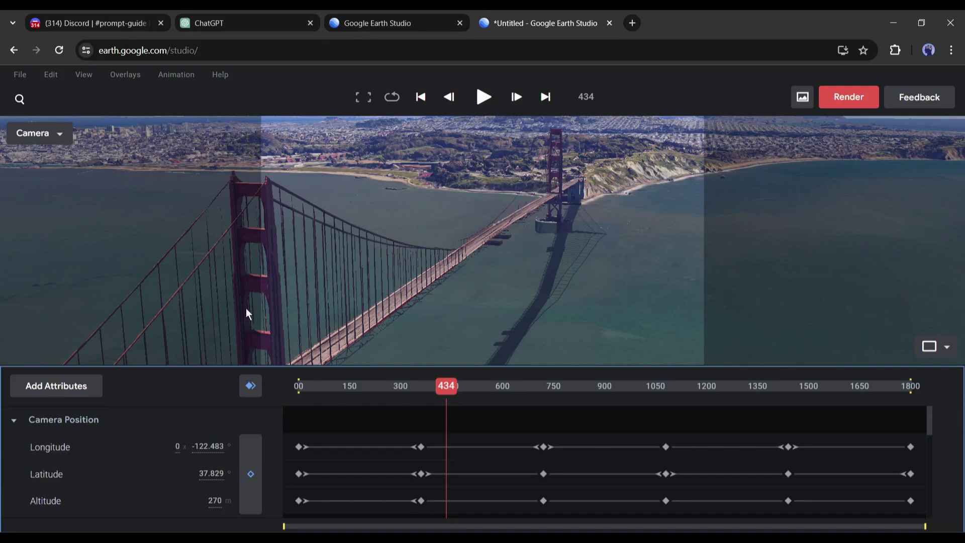
pyautogui.click(443, 224)
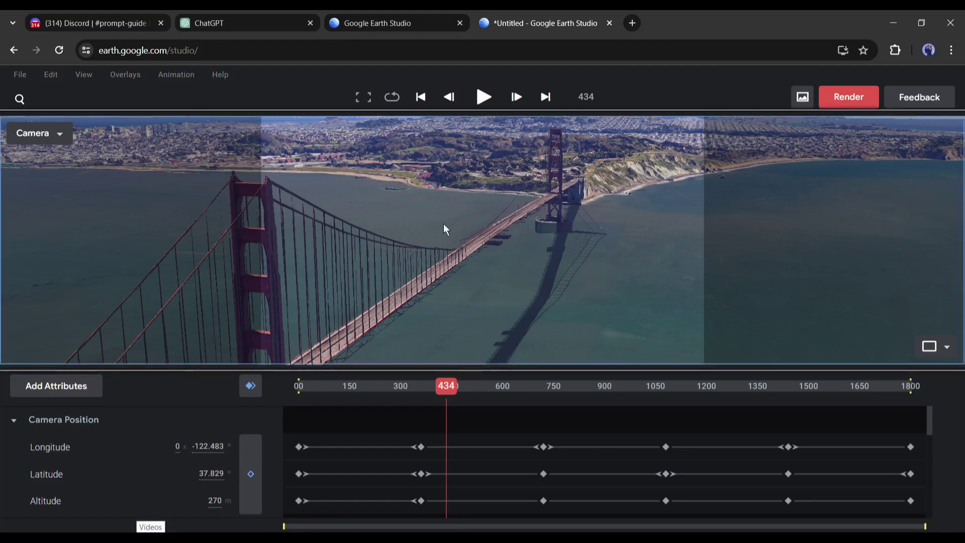
pyautogui.moveTo(445, 222); pyautogui.dragTo(384, 215)
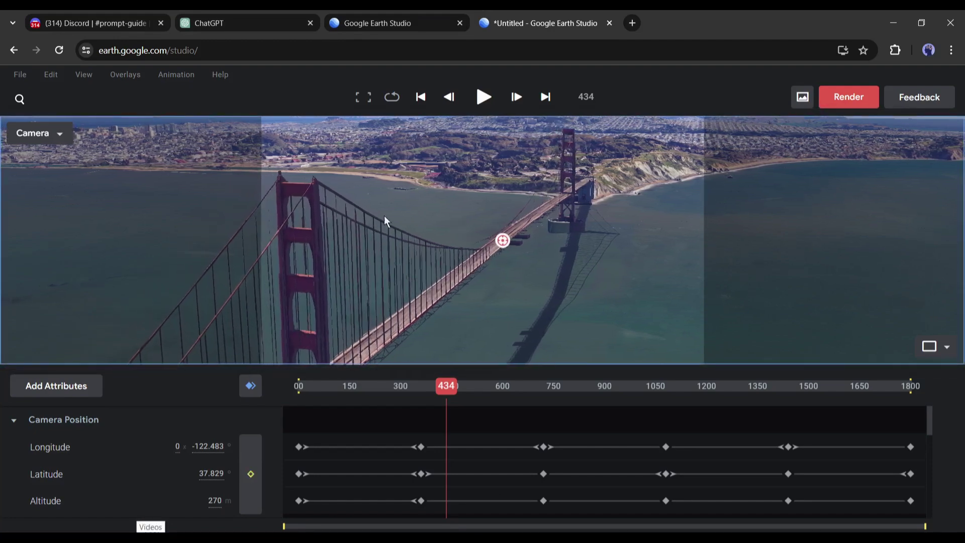
# Step: Unlink the dimensions and set the project to 1080×1920 portrait, then reframe the bridge at frame 595
pyautogui.click(22, 80)
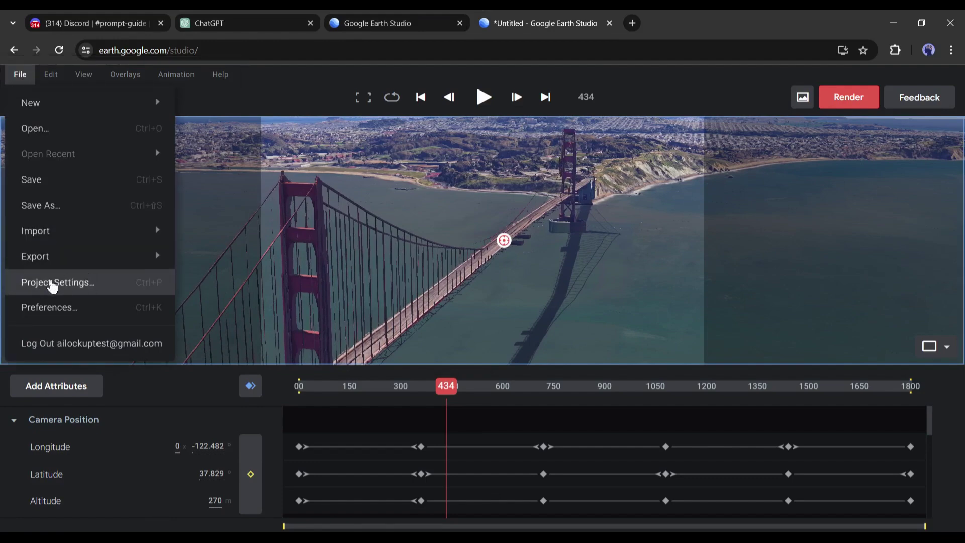
pyautogui.click(50, 282)
pyautogui.click(438, 262)
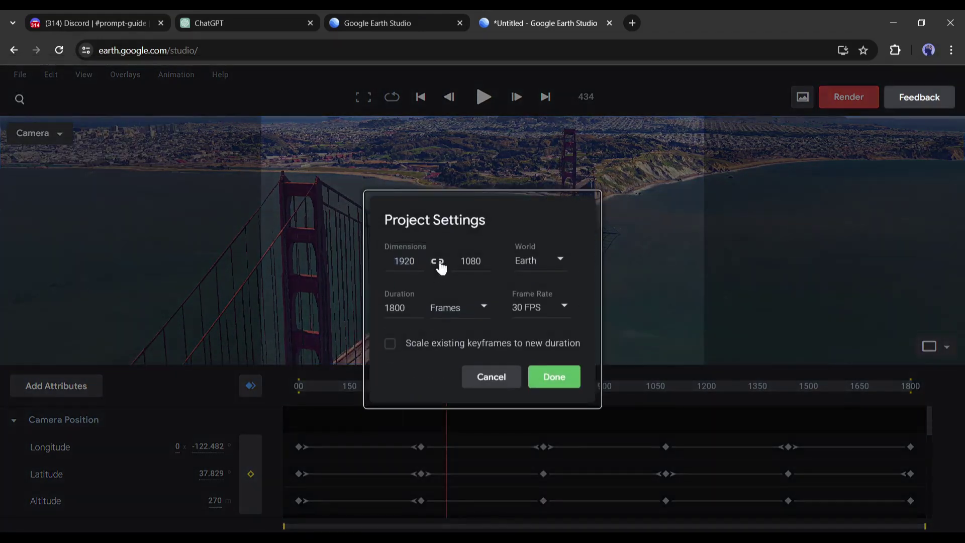
pyautogui.doubleClick(404, 261)
pyautogui.write('1080')
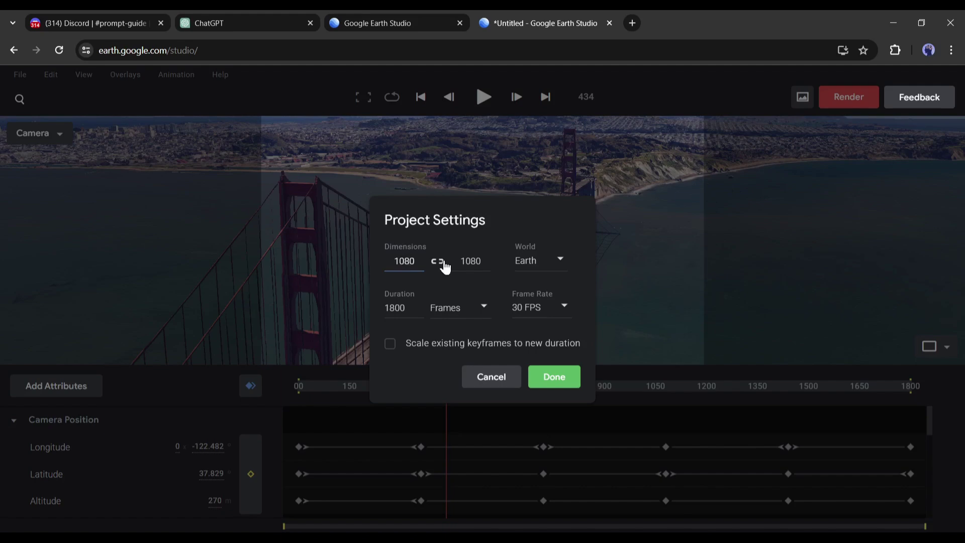
pyautogui.doubleClick(485, 259)
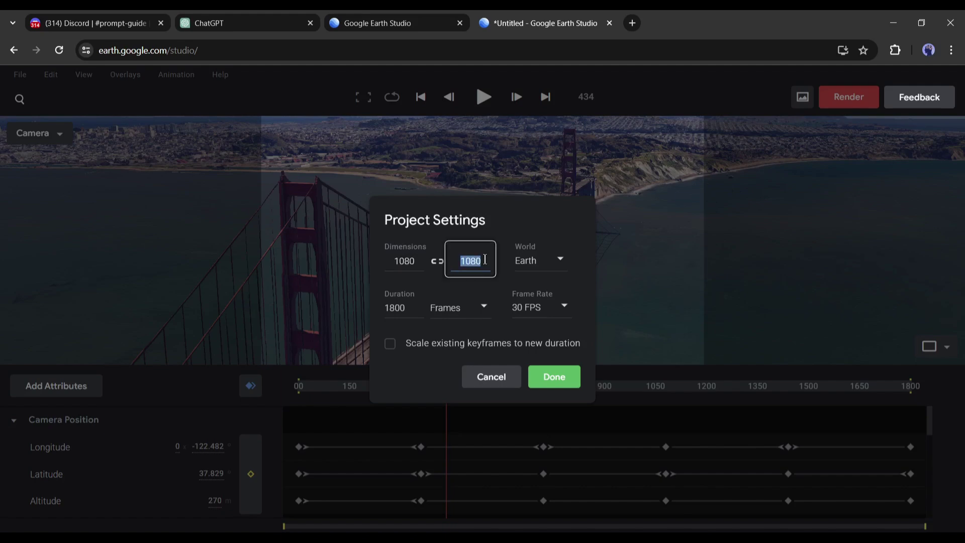
pyautogui.click(553, 374)
pyautogui.moveTo(515, 302)
pyautogui.mouseDown()
pyautogui.moveTo(556, 286)
pyautogui.moveTo(519, 286)
pyautogui.mouseUp()
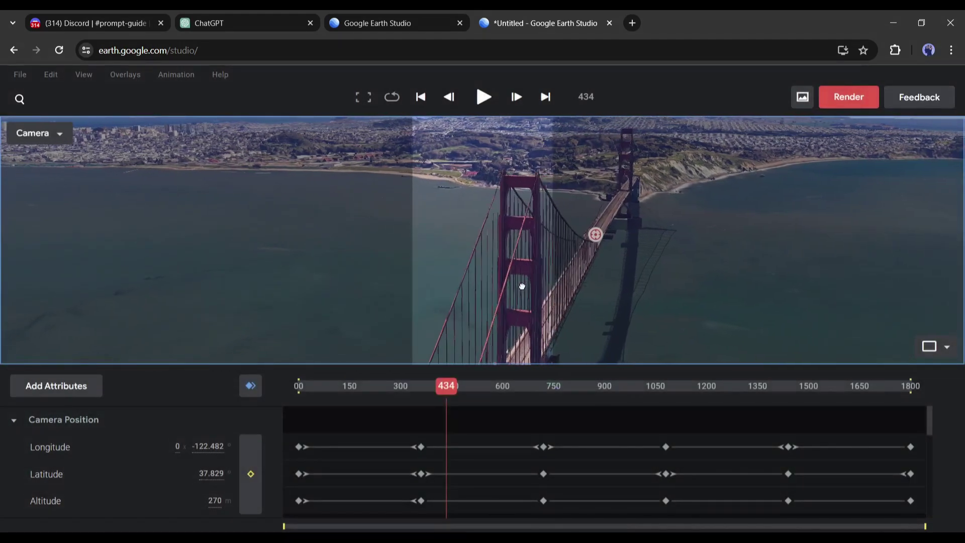
pyautogui.click(501, 387)
# Step: Name the render 'Golden Gate Bridge', move the attribution lower, and submit the MP4 for cloud rendering
pyautogui.click(849, 103)
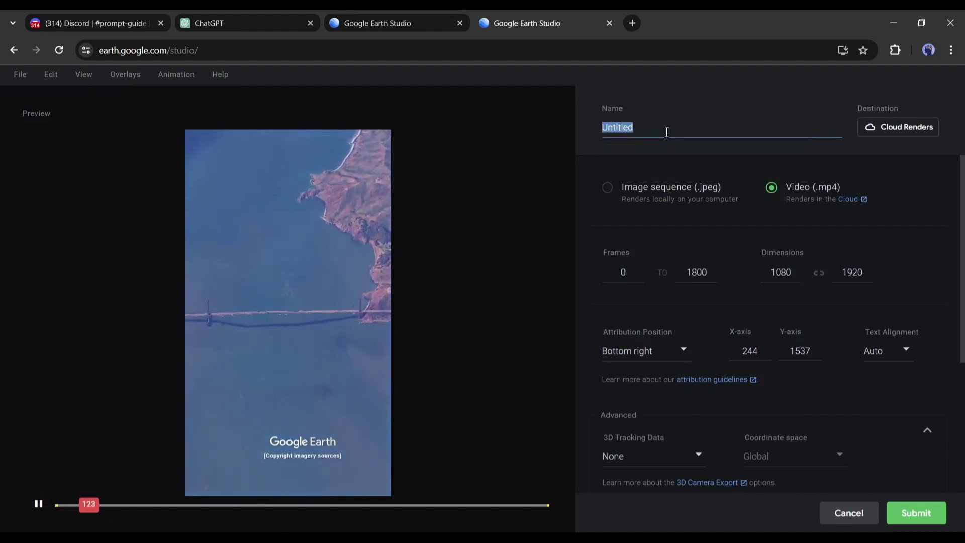
pyautogui.write('Golden Gate Bridge,')
pyautogui.press('BackSpace')
pyautogui.scroll(-1, 704, 251)
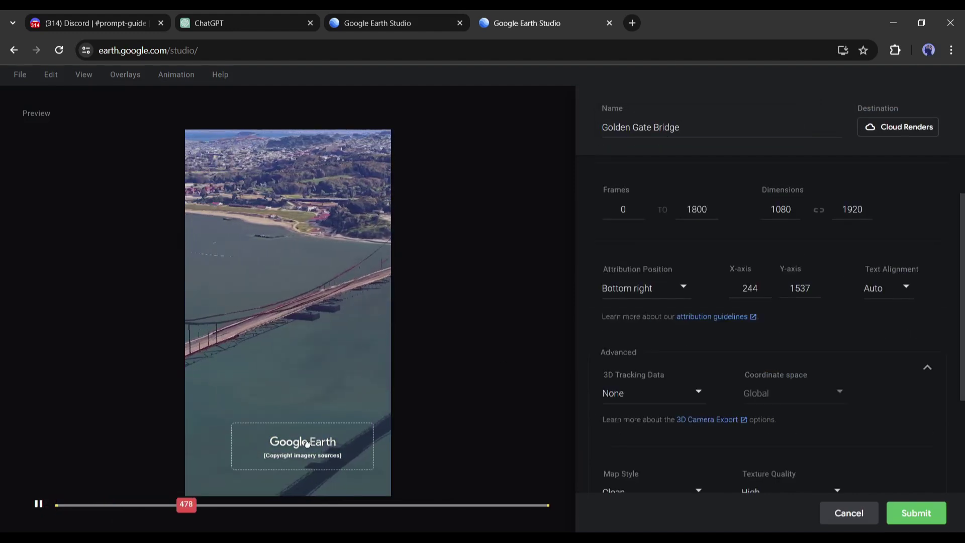
pyautogui.moveTo(302, 447); pyautogui.dragTo(318, 472)
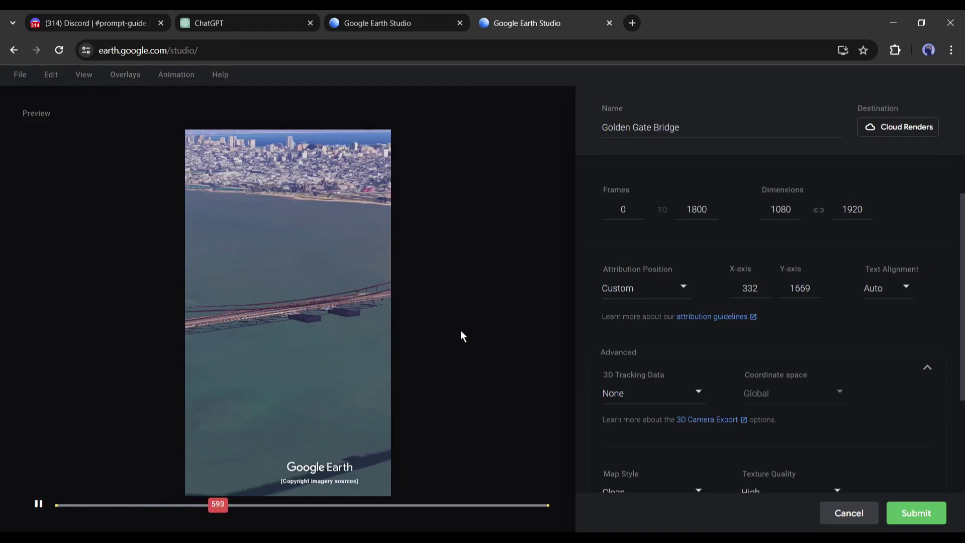
pyautogui.scroll(-3, 710, 447)
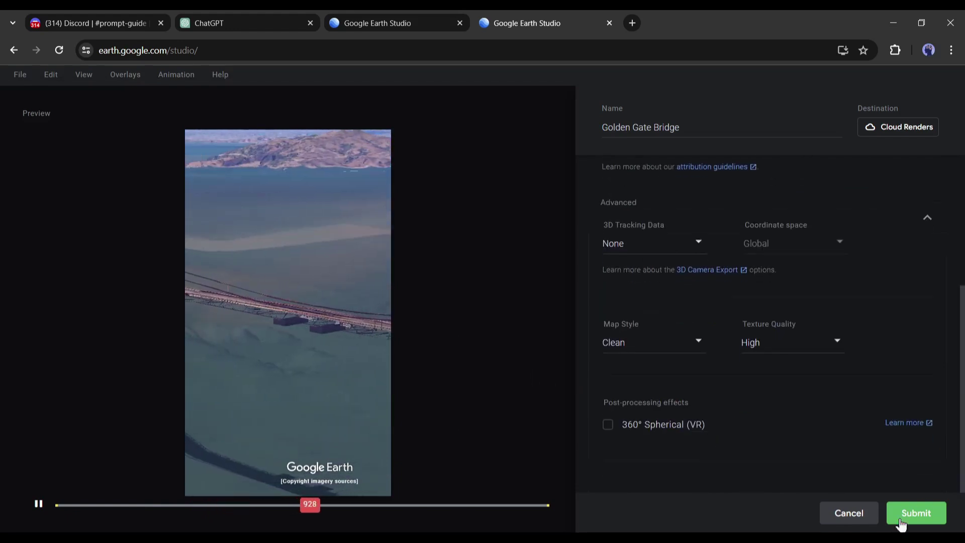
pyautogui.click(915, 513)
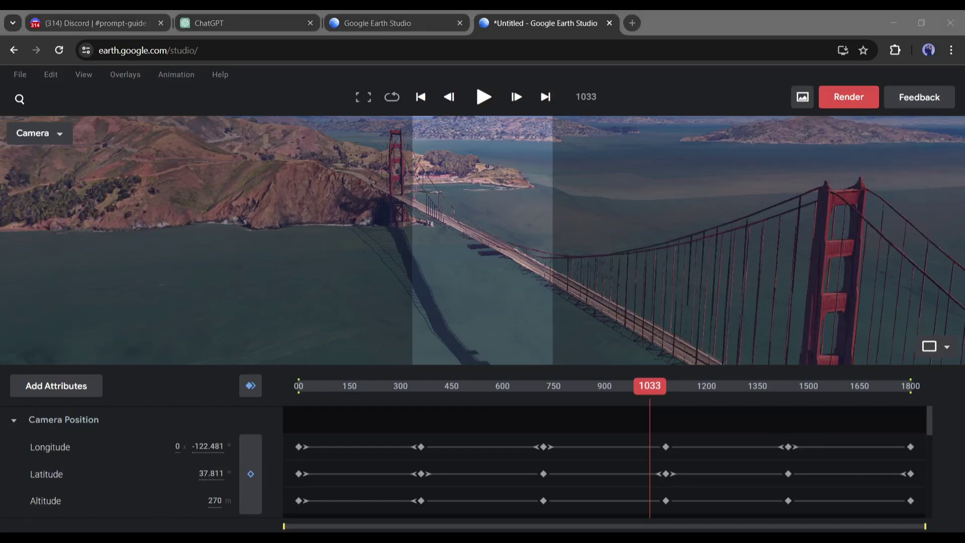
# Step: Begin another orbit quick-start, then download the delivered Golden Gate Bridge cloud render
pyautogui.click(20, 75)
pyautogui.moveTo(161, 103)
pyautogui.click(224, 174)
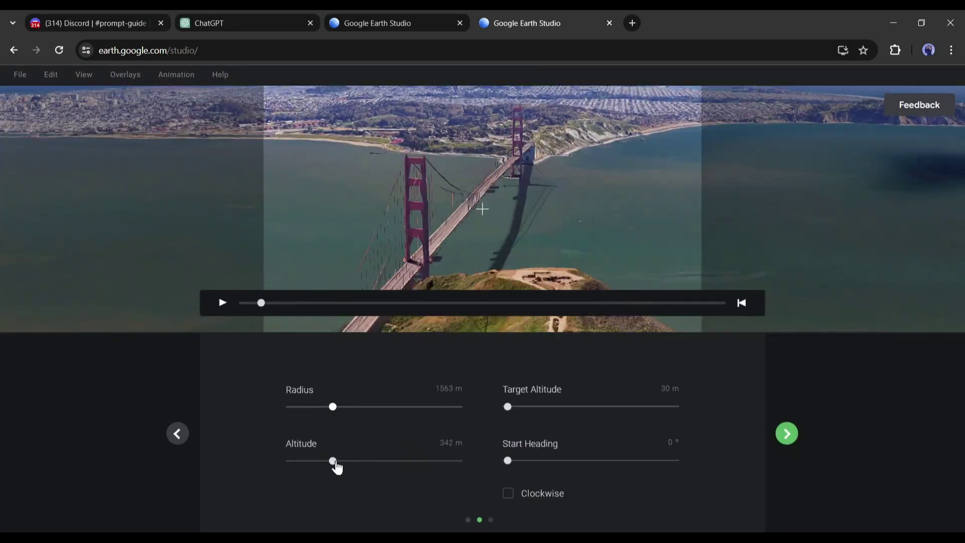
pyautogui.moveTo(336, 465); pyautogui.dragTo(314, 462)
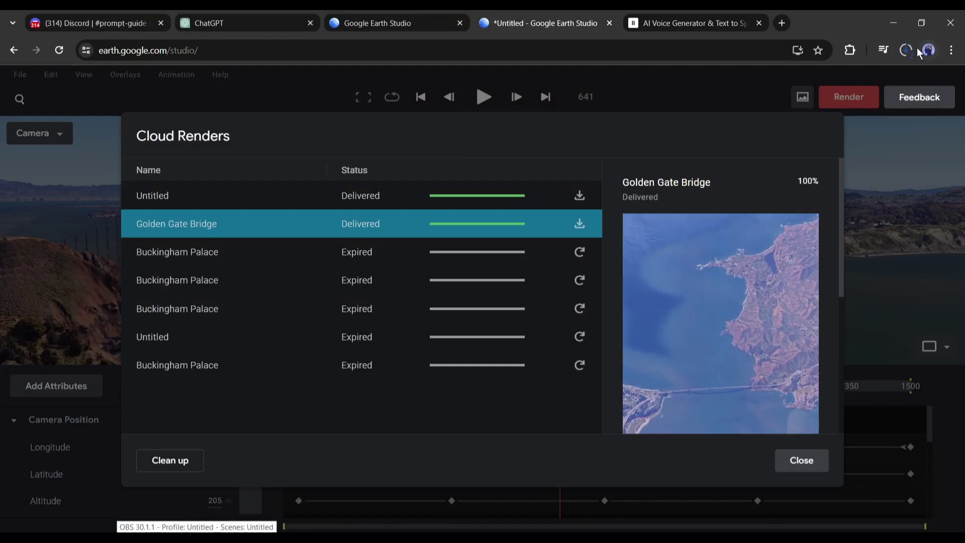
pyautogui.click(538, 49)
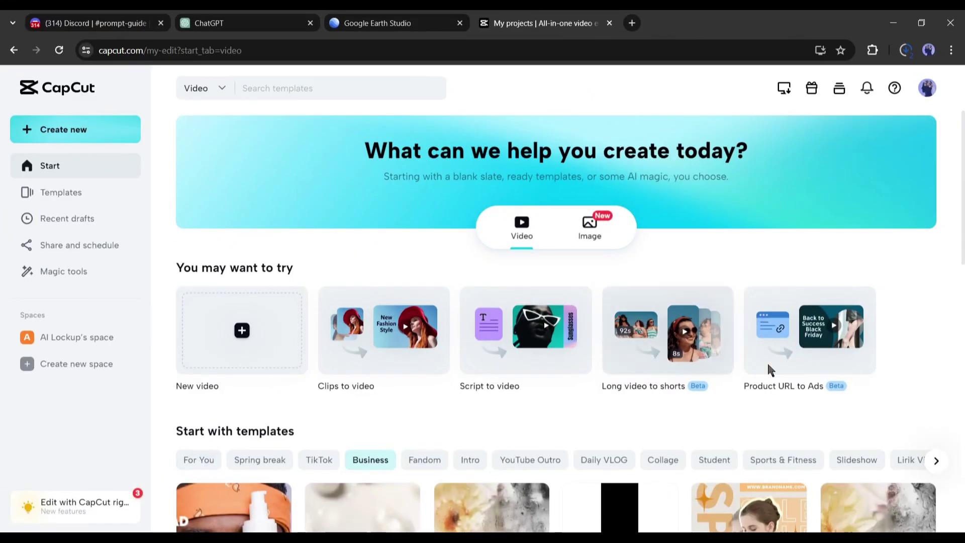
# Step: Place the imported Untitled.mp4 clip from the media panel onto the timeline
pyautogui.scroll(-6, 719, 246)
pyautogui.scroll(7, 532, 324)
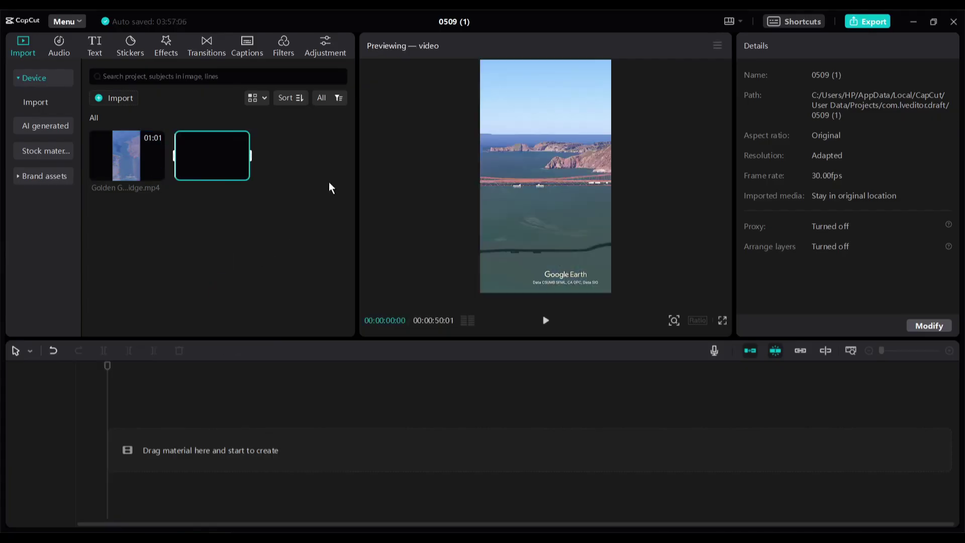
pyautogui.click(187, 276)
pyautogui.moveTo(206, 169); pyautogui.dragTo(205, 427)
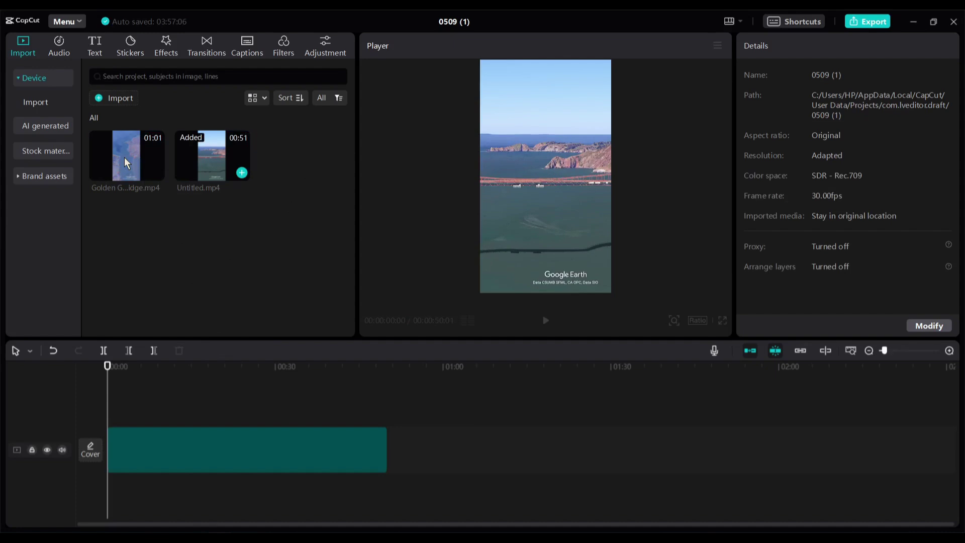
# Step: Put Golden Gate Bridge.mp4 after Untitled.mp4 on the timeline and move the playhead further along
pyautogui.moveTo(493, 445); pyautogui.dragTo(488, 424)
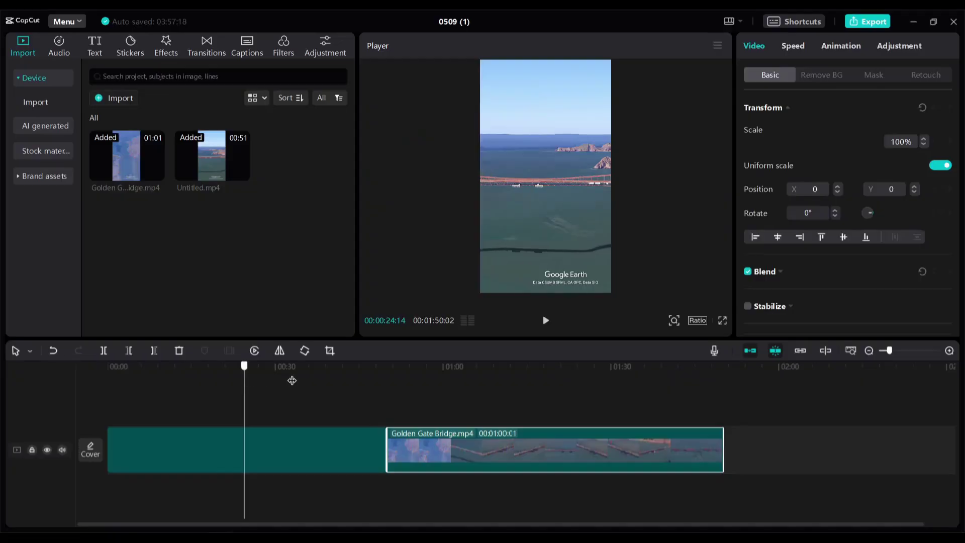
pyautogui.moveTo(291, 381); pyautogui.dragTo(701, 391)
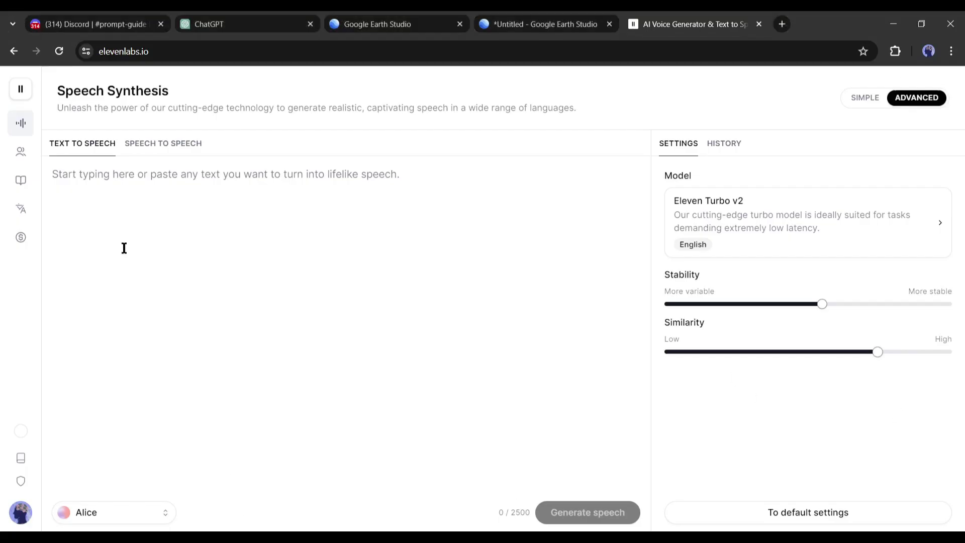
# Step: Copy the ChatGPT narration script and paste it into the ElevenLabs speech box
pyautogui.moveTo(57, 99)
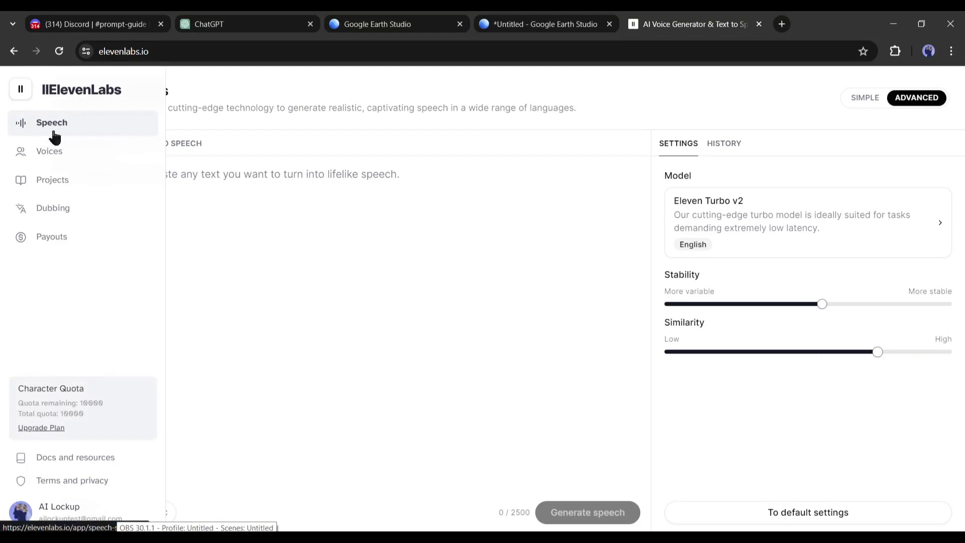
pyautogui.click(300, 318)
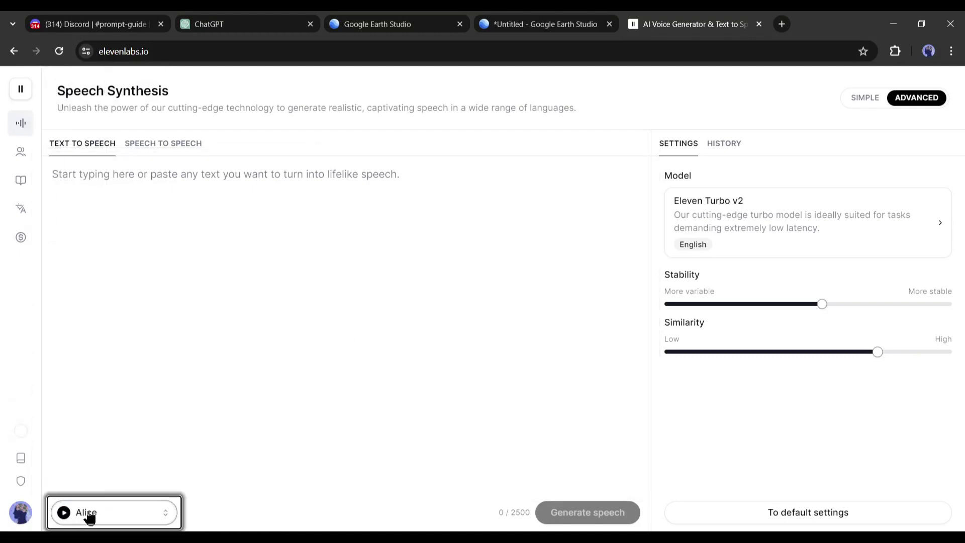
pyautogui.click(88, 513)
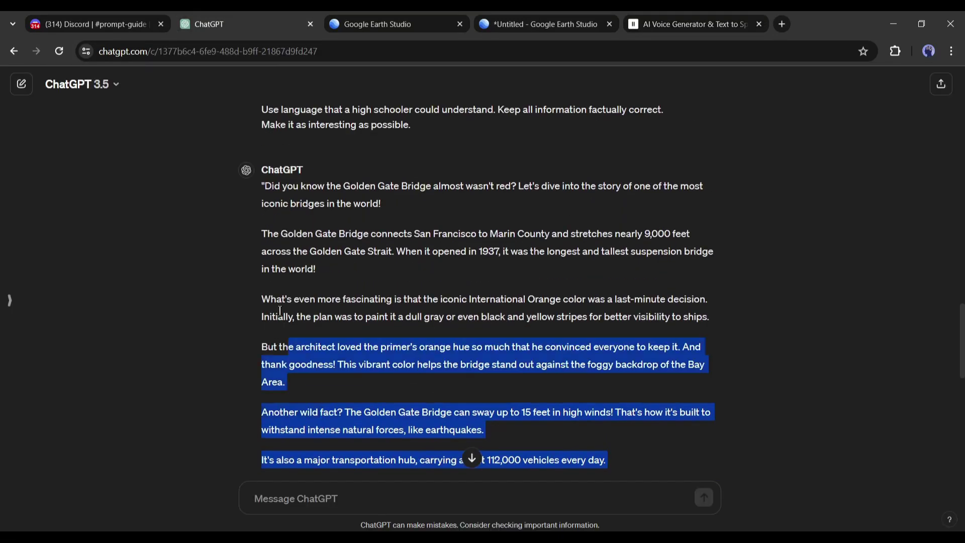
pyautogui.moveTo(279, 311); pyautogui.dragTo(267, 168)
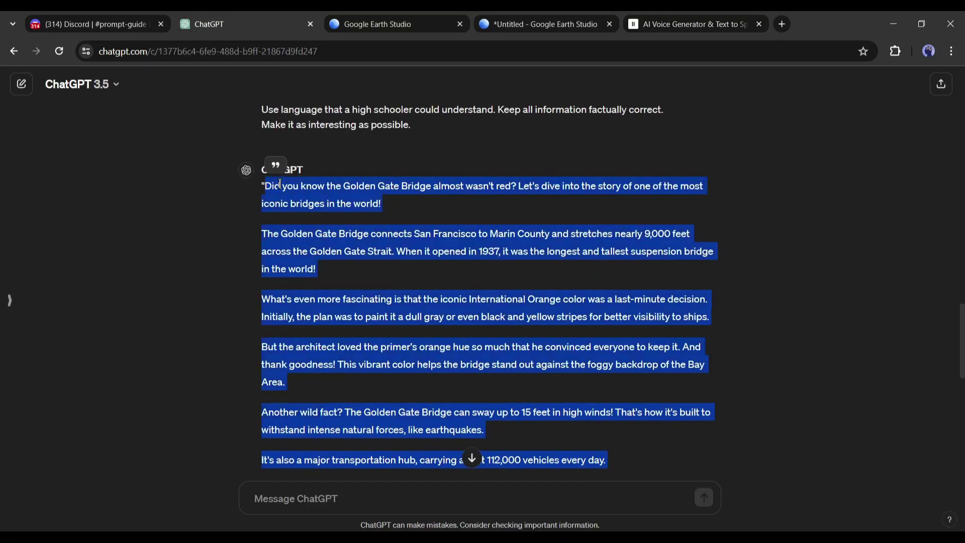
pyautogui.hotkey('ctrl', 'c')
pyautogui.click(674, 20)
pyautogui.hotkey('ctrl', 'v')
# Step: Set stability to about 53% and style exaggeration to 5%, then generate and download the mp3
pyautogui.scroll(1, 305, 210)
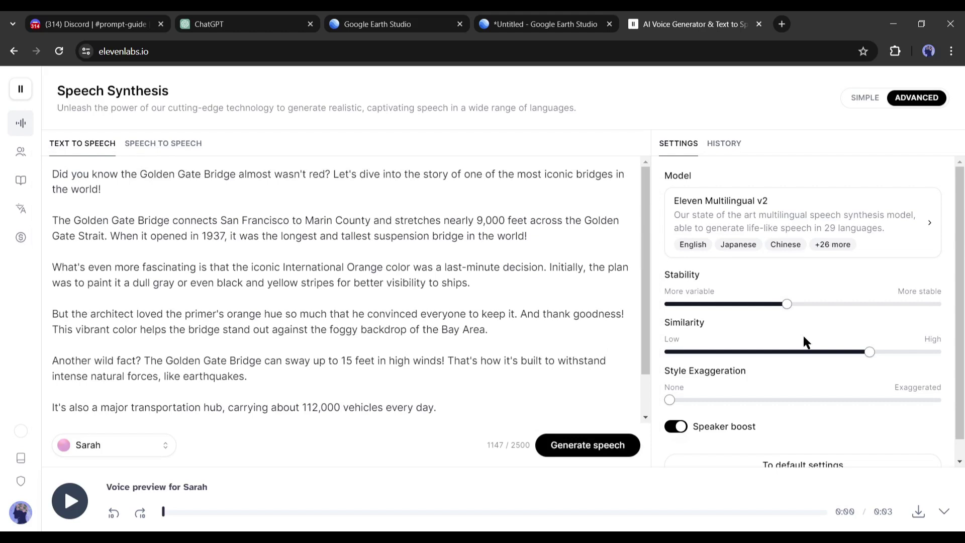
pyautogui.moveTo(787, 304); pyautogui.dragTo(810, 305)
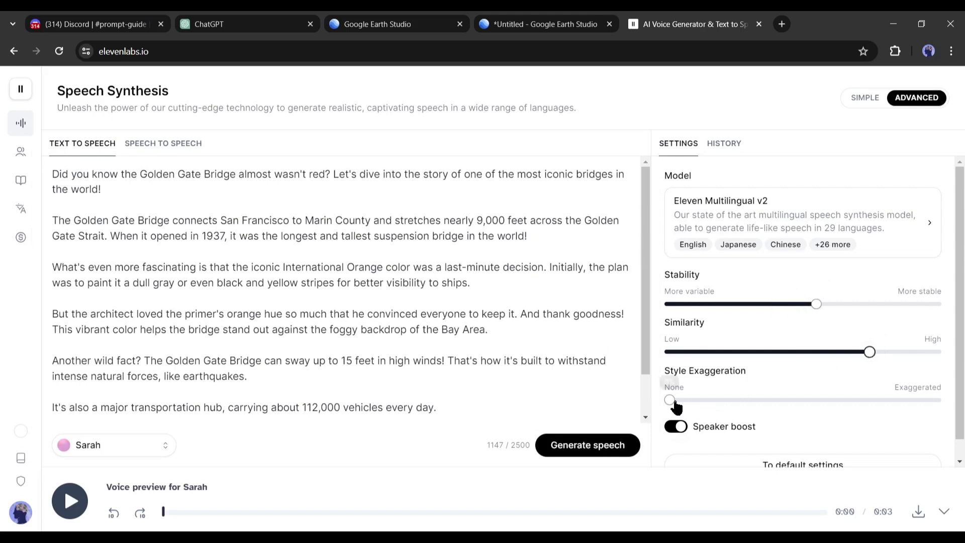
pyautogui.moveTo(673, 405); pyautogui.dragTo(680, 405)
pyautogui.scroll(-1, 775, 446)
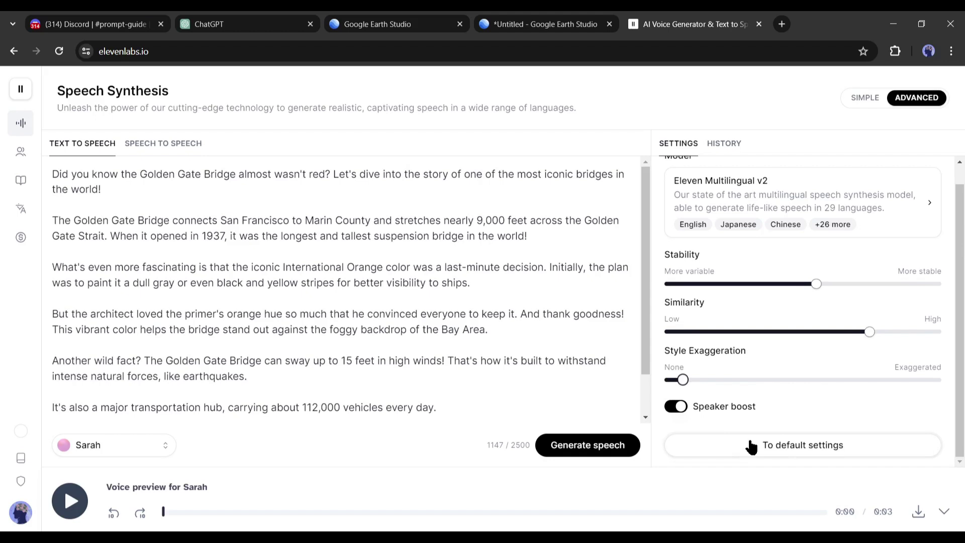
pyautogui.click(614, 444)
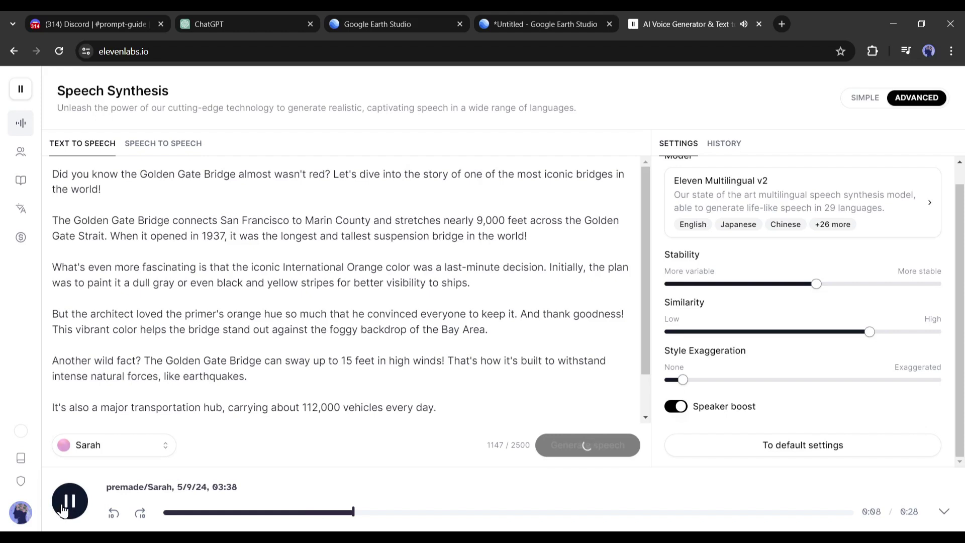
pyautogui.click(917, 509)
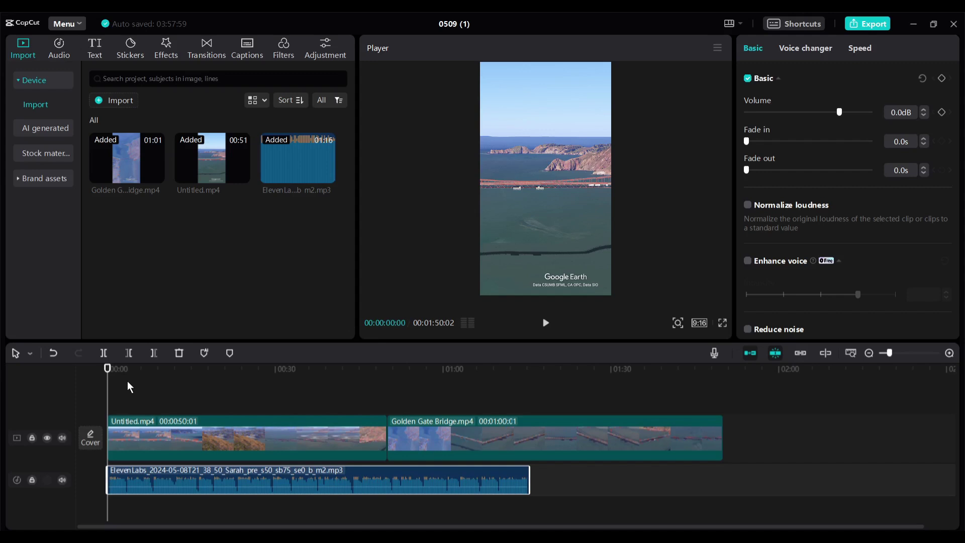
# Step: Set Untitled.mp4 to 2.0x speed, then select the Golden Gate Bridge clip
pyautogui.click(183, 436)
pyautogui.click(792, 49)
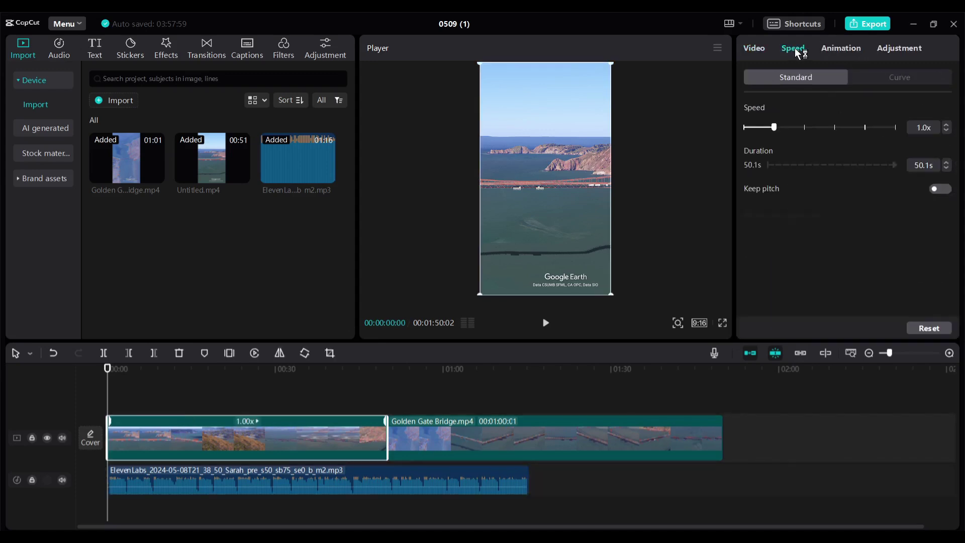
pyautogui.click(804, 128)
pyautogui.click(565, 425)
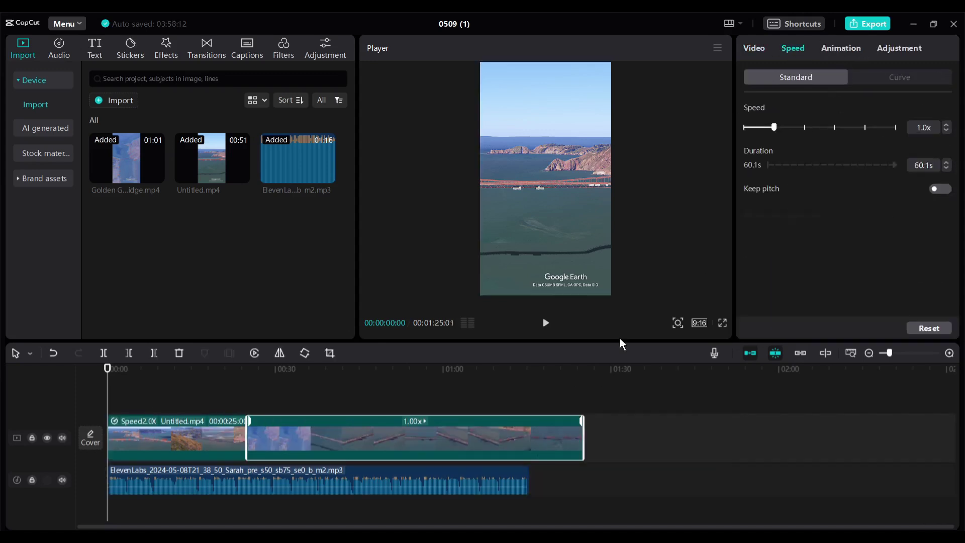
# Step: Set the Golden Gate Bridge clip to 1.2x speed and view the Stickers panel
pyautogui.moveTo(780, 129); pyautogui.dragTo(774, 129)
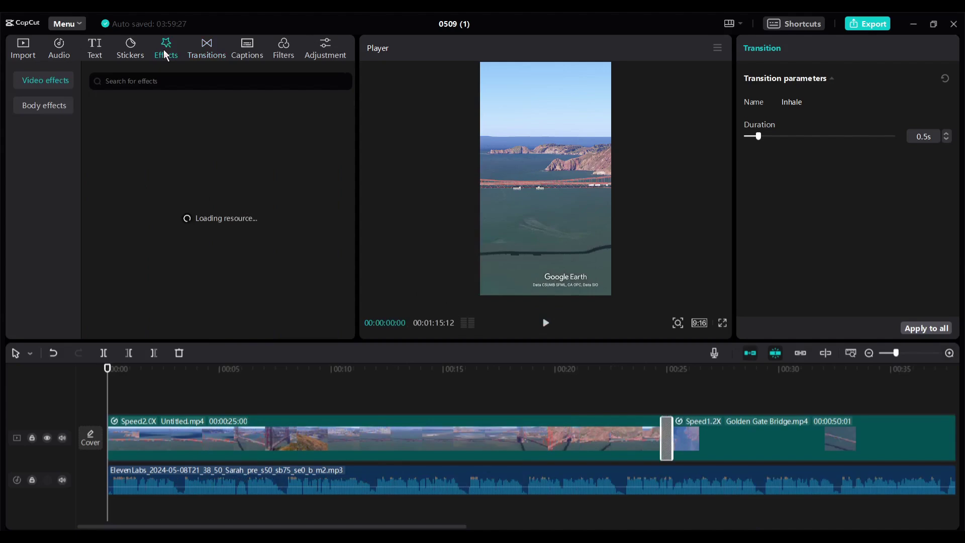
pyautogui.scroll(-10, 222, 227)
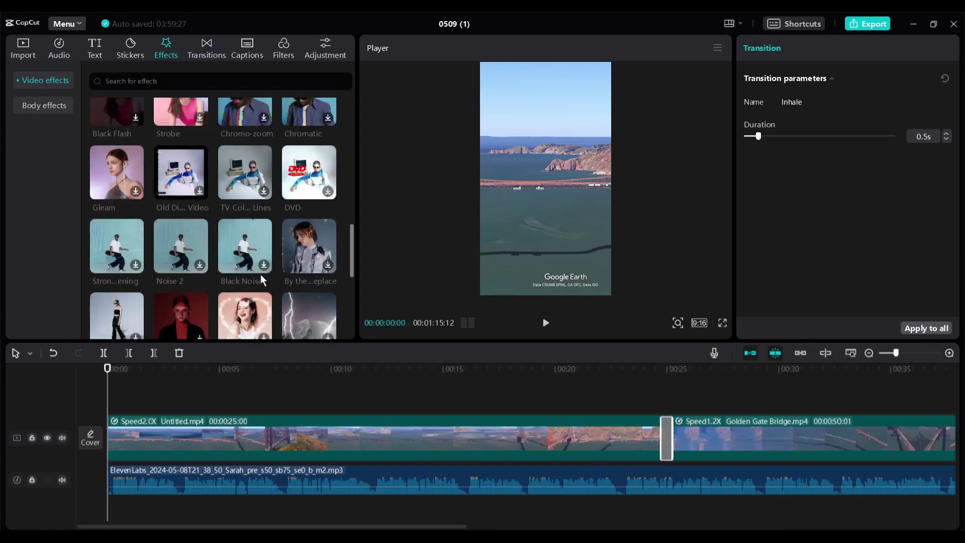
pyautogui.click(115, 56)
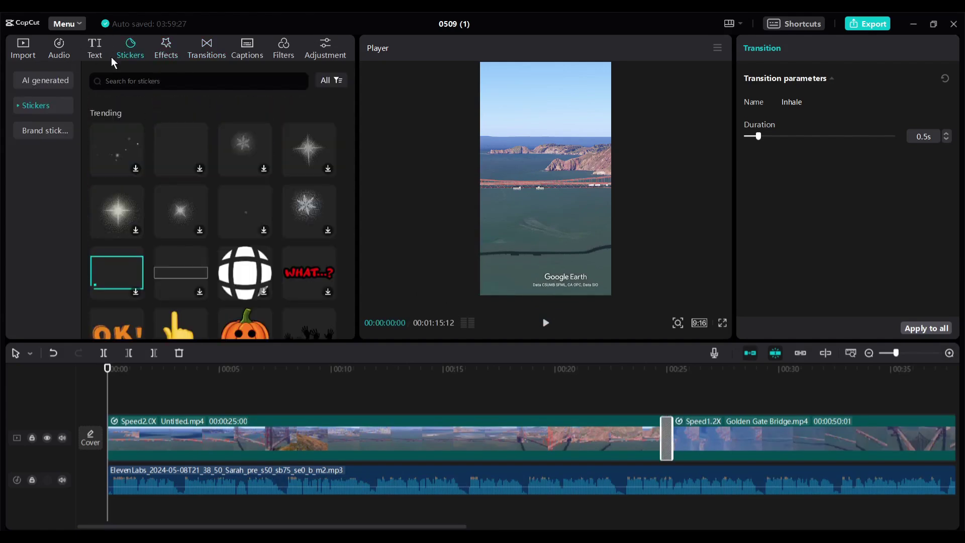
# Step: Browse Import's stock material library, then return to Stickers to look for the Subscribe sticker
pyautogui.click(26, 46)
pyautogui.click(49, 153)
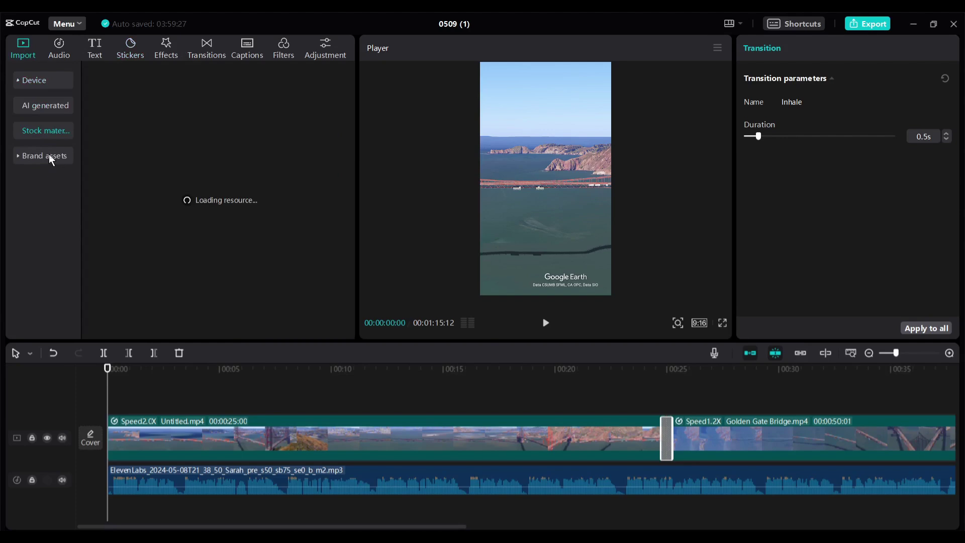
pyautogui.scroll(-10, 180, 232)
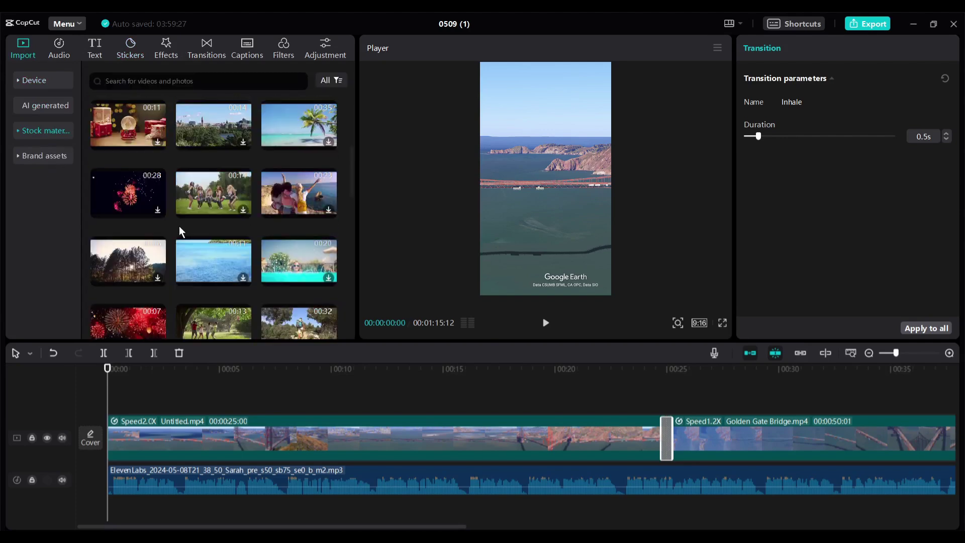
pyautogui.scroll(10, 178, 225)
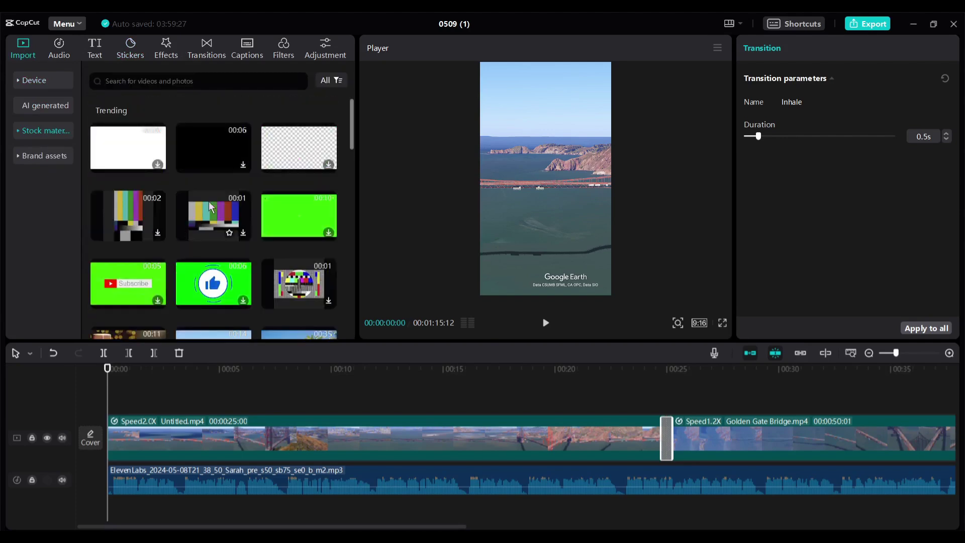
pyautogui.click(131, 50)
pyautogui.scroll(-3, 182, 198)
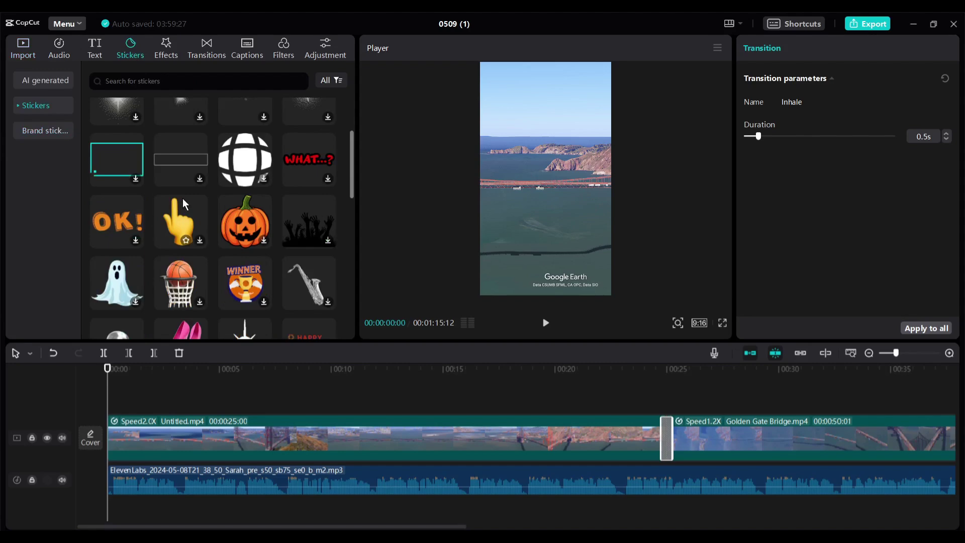
pyautogui.scroll(-2, 182, 197)
# Step: Generate auto captions from Text > Auto captions with English as the spoken language
pyautogui.click(102, 53)
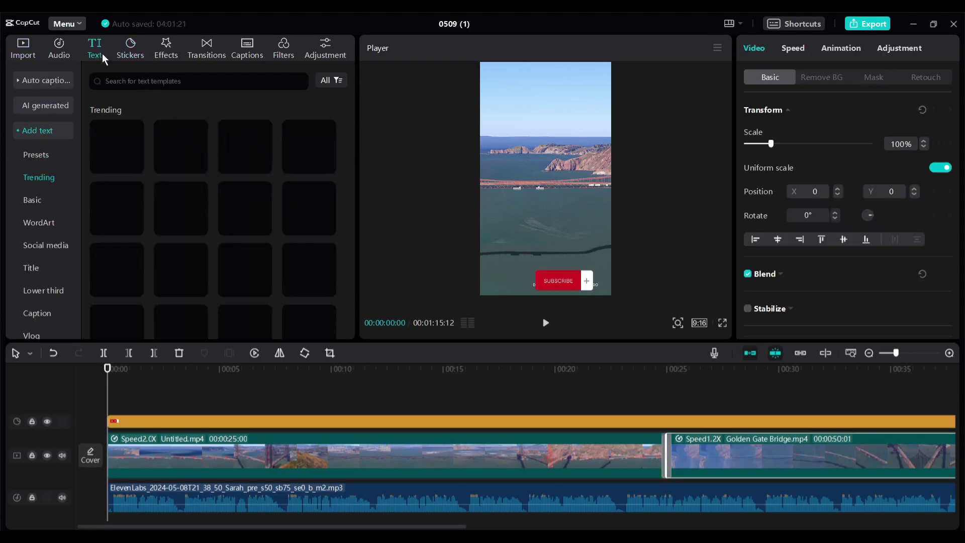
pyautogui.click(36, 84)
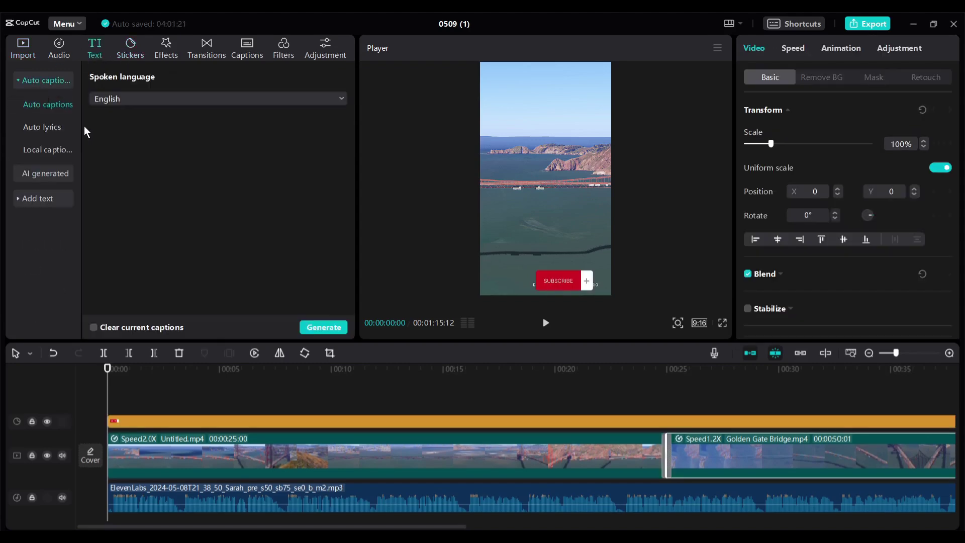
pyautogui.click(205, 104)
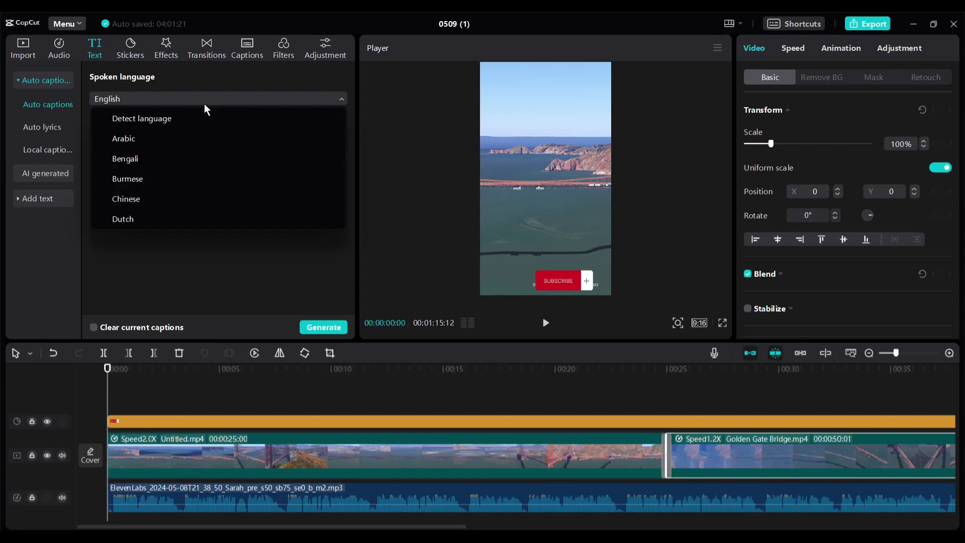
pyautogui.scroll(-1, 209, 126)
pyautogui.click(149, 224)
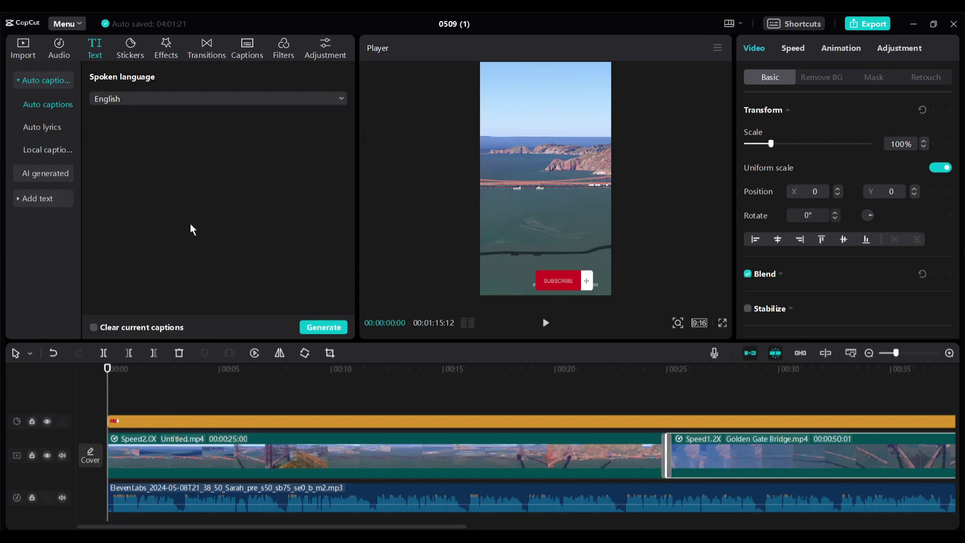
pyautogui.click(334, 330)
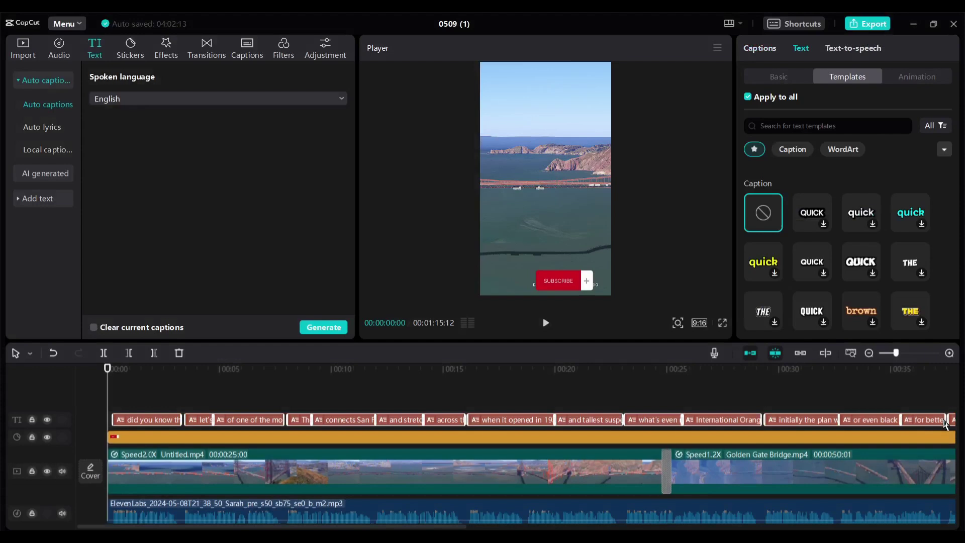
# Step: Apply a Caption-filtered bold template to the first caption, raise it higher in the frame, and preview later captions
pyautogui.moveTo(120, 379); pyautogui.dragTo(142, 380)
pyautogui.click(148, 420)
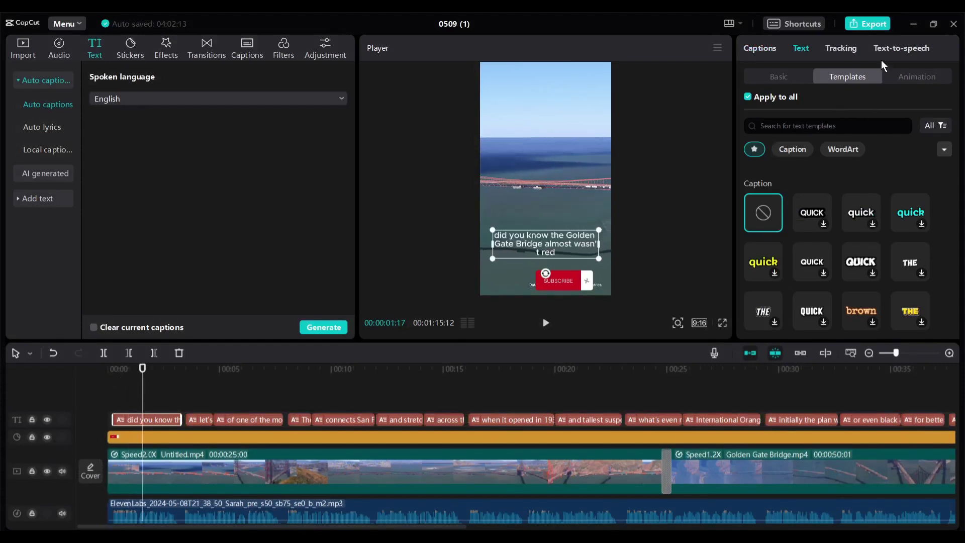
pyautogui.scroll(-2, 881, 279)
pyautogui.scroll(2, 880, 280)
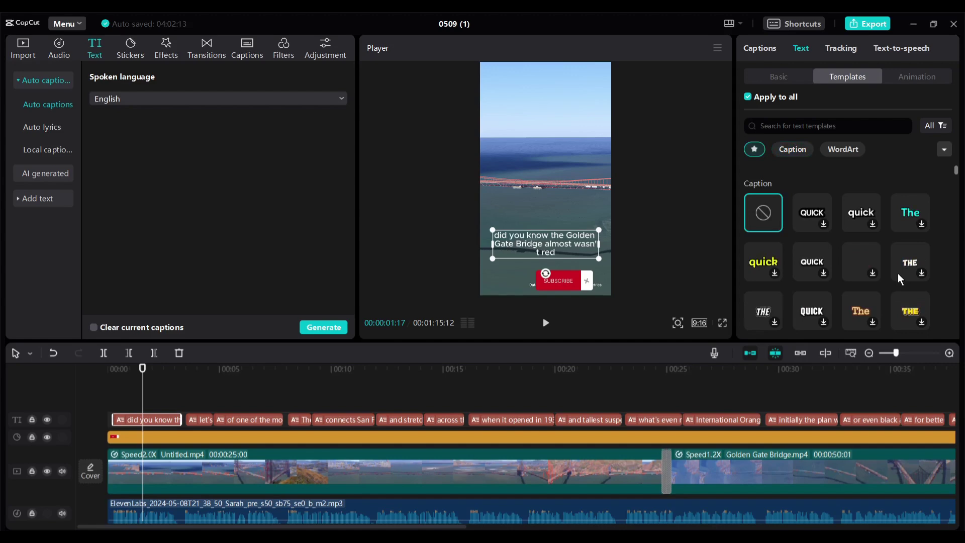
pyautogui.click(795, 150)
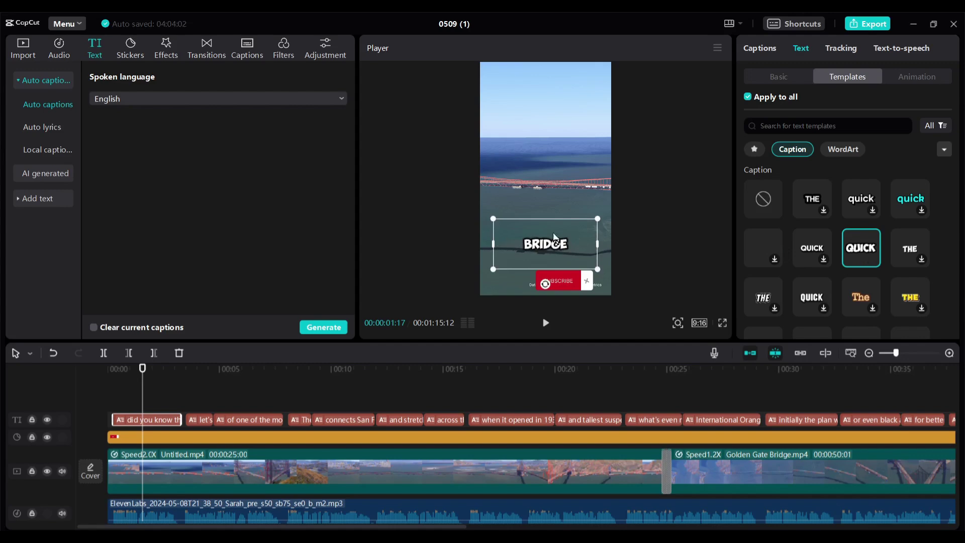
pyautogui.moveTo(554, 237); pyautogui.dragTo(556, 208)
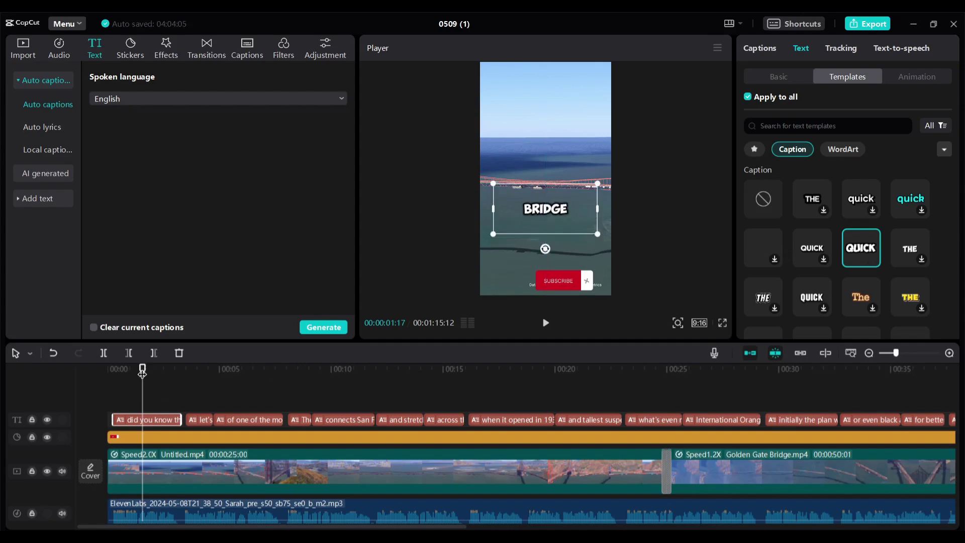
pyautogui.moveTo(142, 372); pyautogui.dragTo(243, 379)
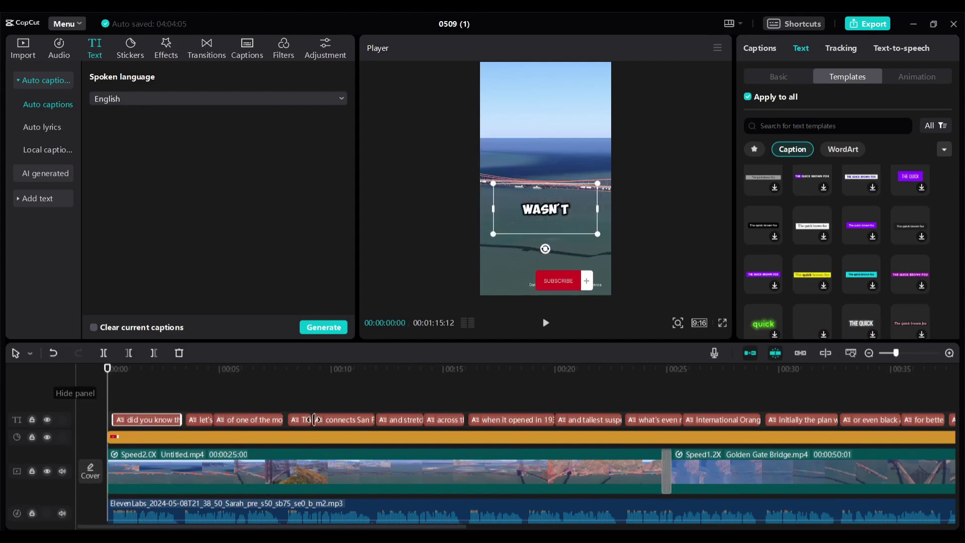
# Step: Check CapCut's music library, then find the downloaded Pixabay track in the browser's recent downloads
pyautogui.click(58, 55)
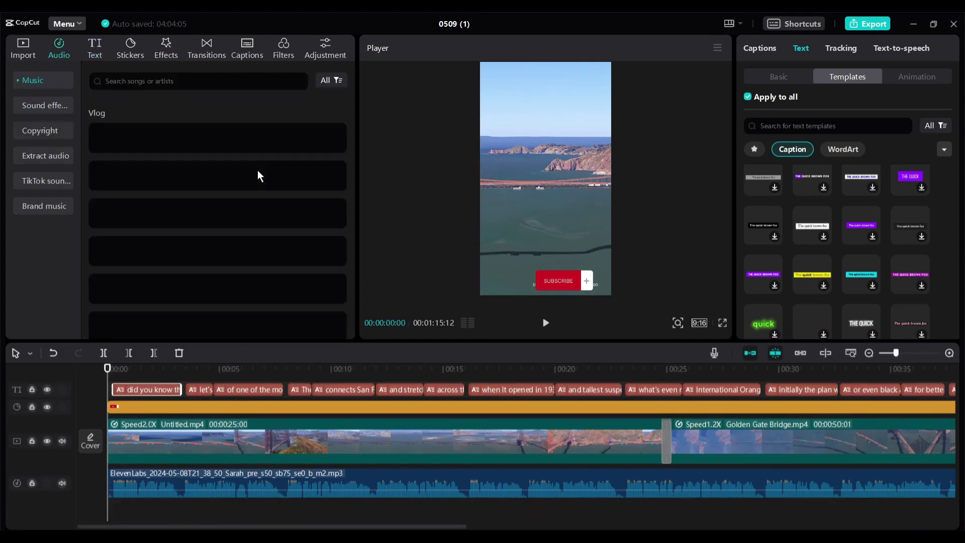
pyautogui.scroll(-4, 297, 228)
pyautogui.scroll(4, 295, 225)
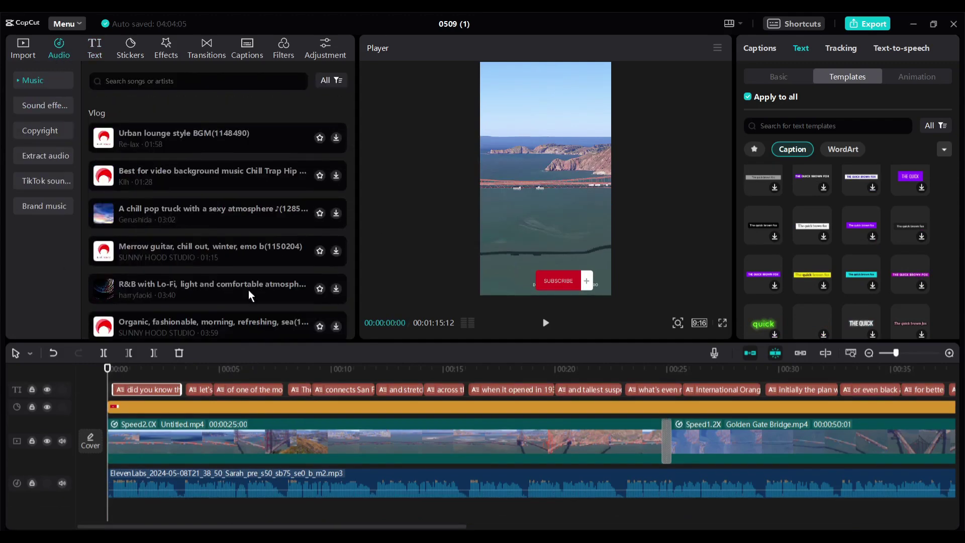
pyautogui.hotkey('alt', 'Tab')
pyautogui.hotkey('ctrl', 'Tab')
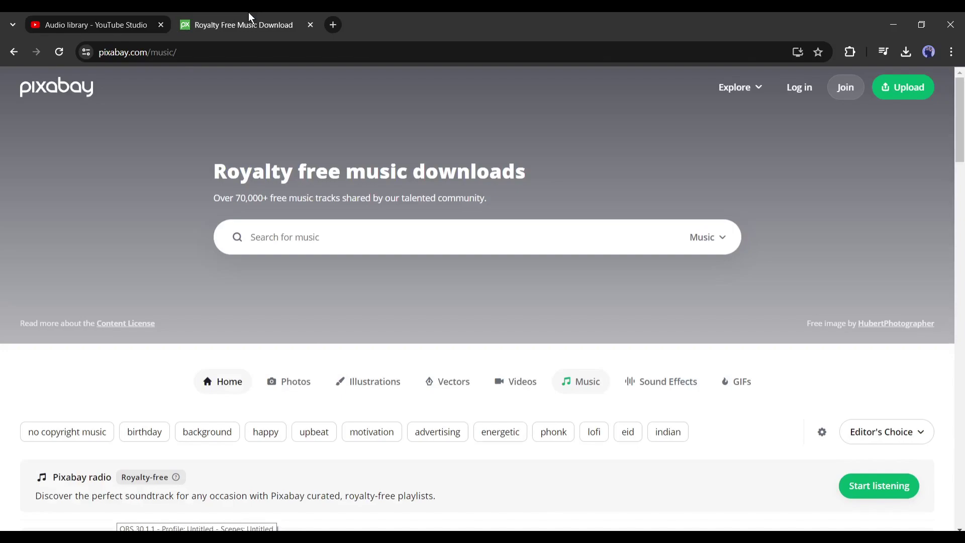
pyautogui.scroll(-15, 504, 324)
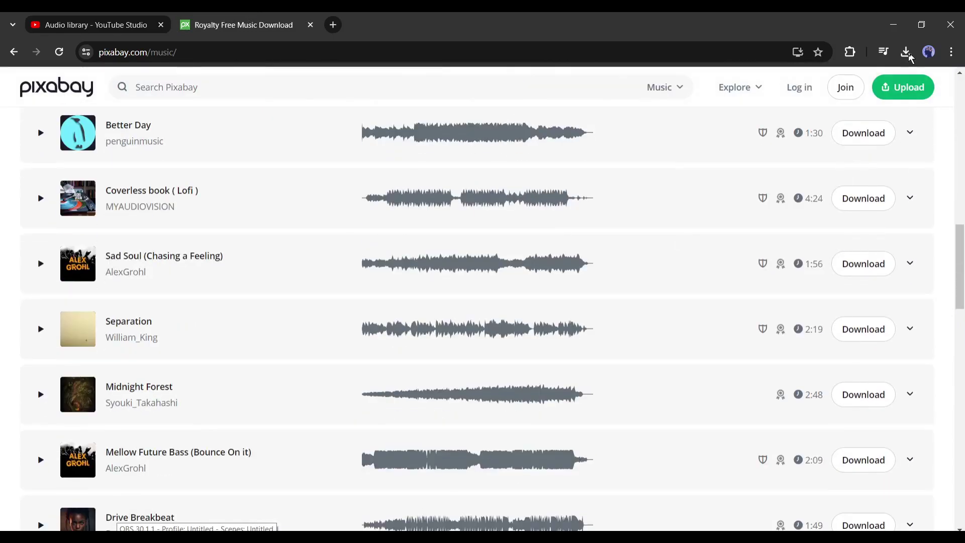
pyautogui.click(905, 52)
# Step: Add Gran Sentimiento under the voiceover at -17.4 dB with 1 s fade-out and export
pyautogui.moveTo(822, 108); pyautogui.dragTo(225, 514)
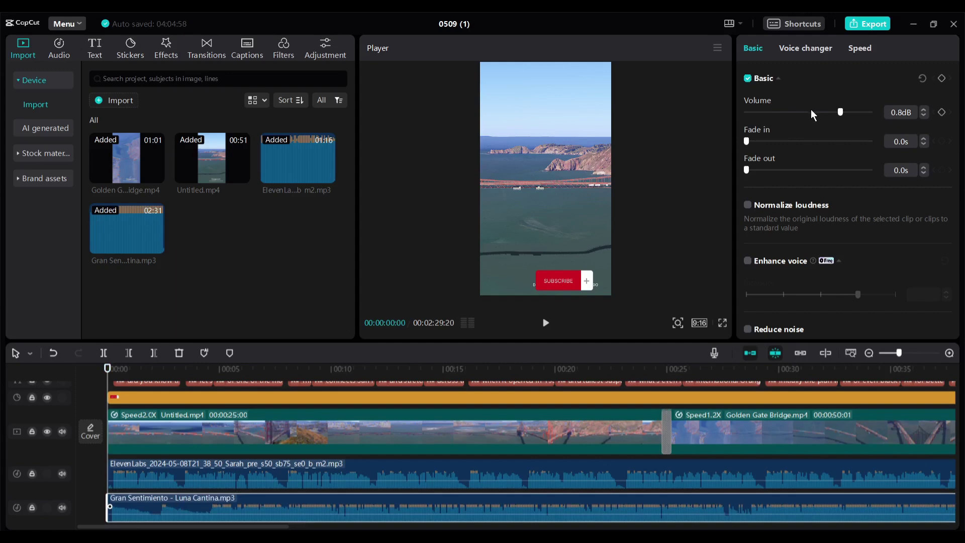
pyautogui.click(813, 112)
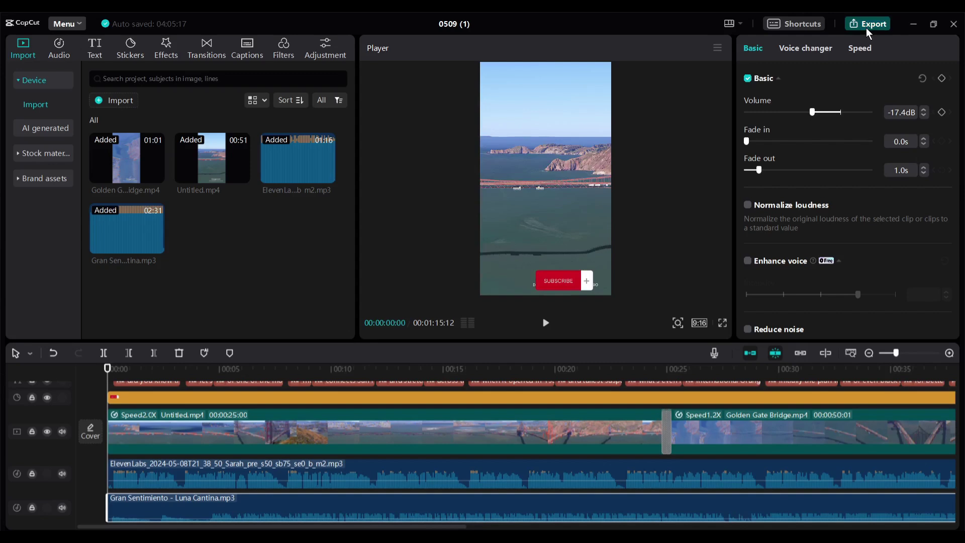
pyautogui.click(866, 28)
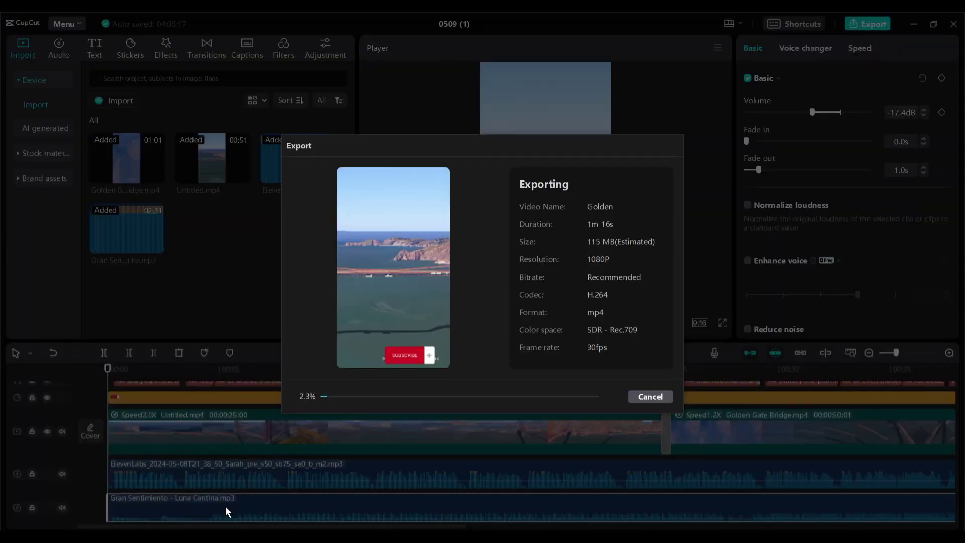